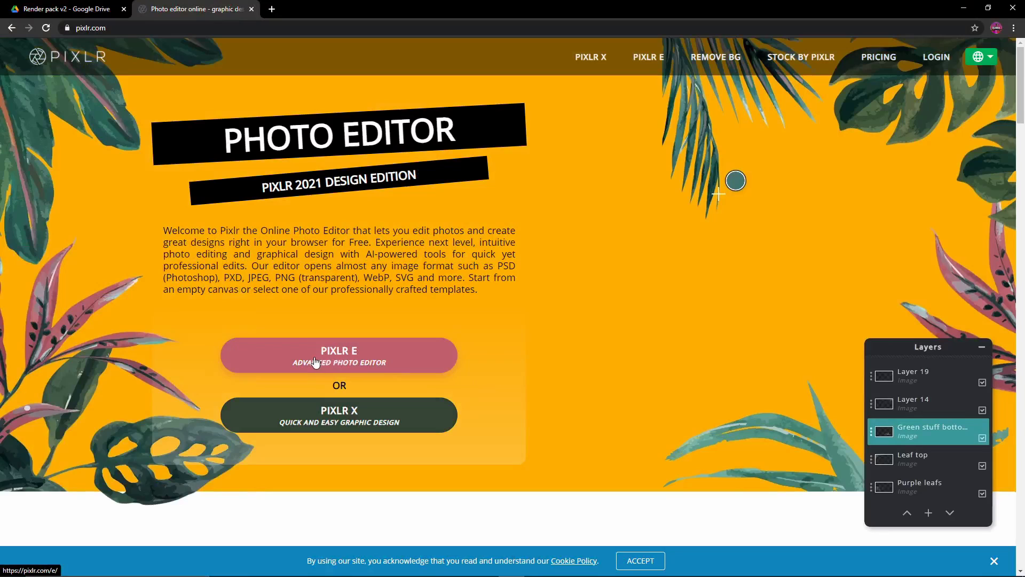
- Open the advanced Pixlr E editor and create a new 1920 x 1080 image named Thumbnail
{"action": "left_click", "coordinate": [315, 362]}
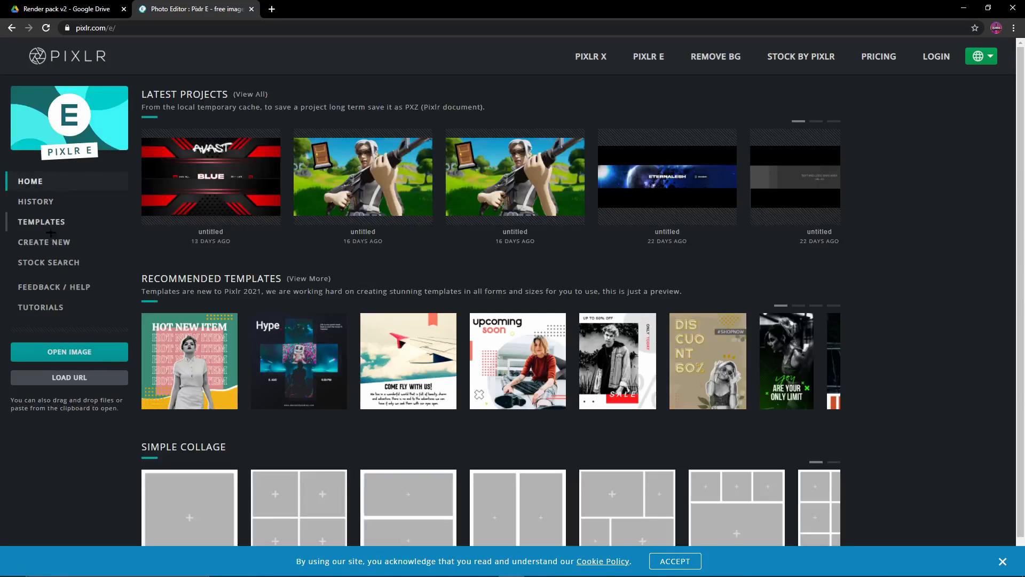
{"action": "left_click", "coordinate": [51, 235]}
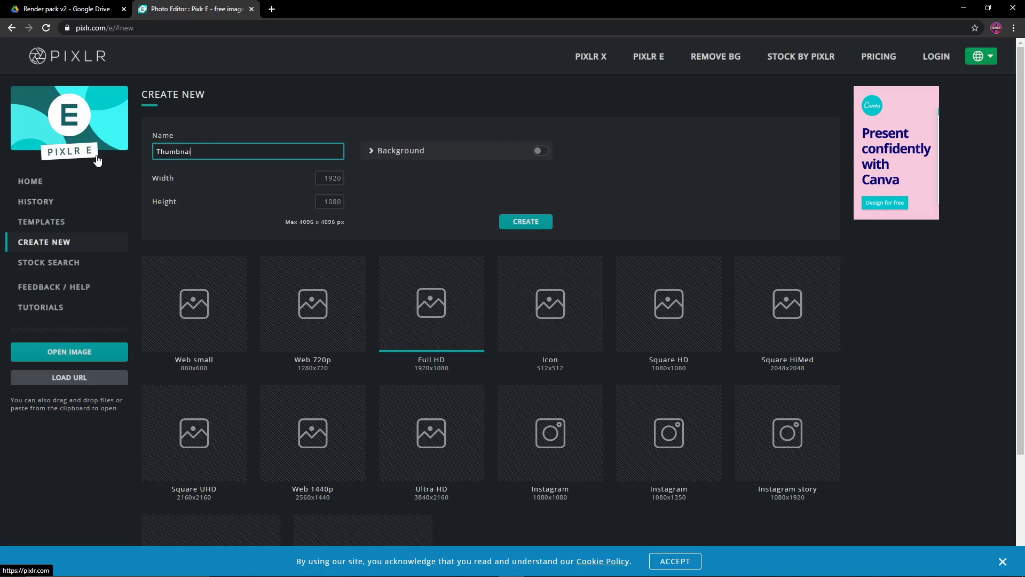
{"action": "left_click", "coordinate": [525, 234]}
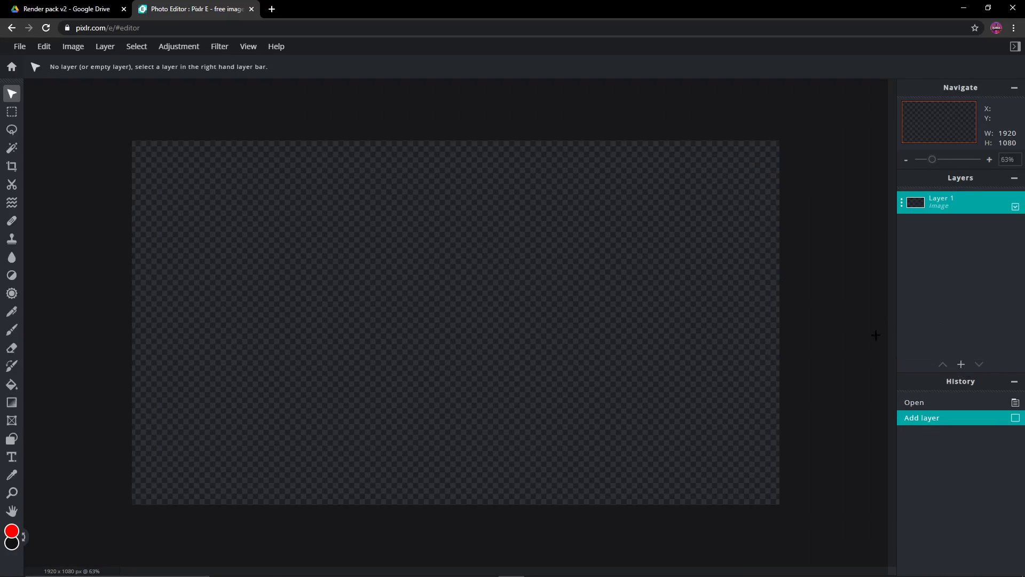
- Switch to Google Drive, browse the Render pack v2 folder and download Render 6.png
{"action": "left_click", "coordinate": [45, 4]}
{"action": "scroll", "coordinate": [467, 329], "scroll_direction": "down", "scroll_amount": 5}
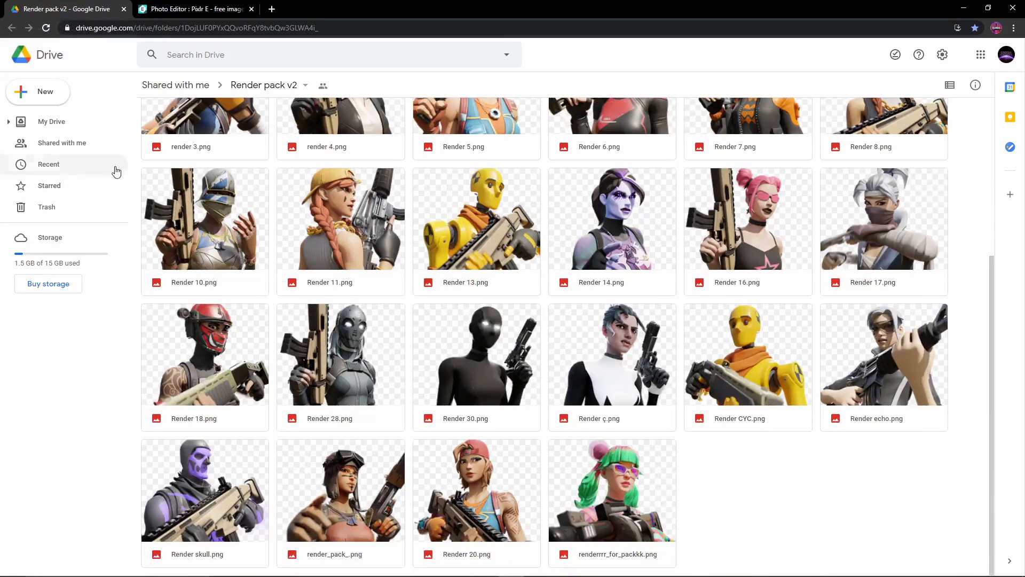
{"action": "scroll", "coordinate": [375, 201], "scroll_direction": "up", "scroll_amount": 5}
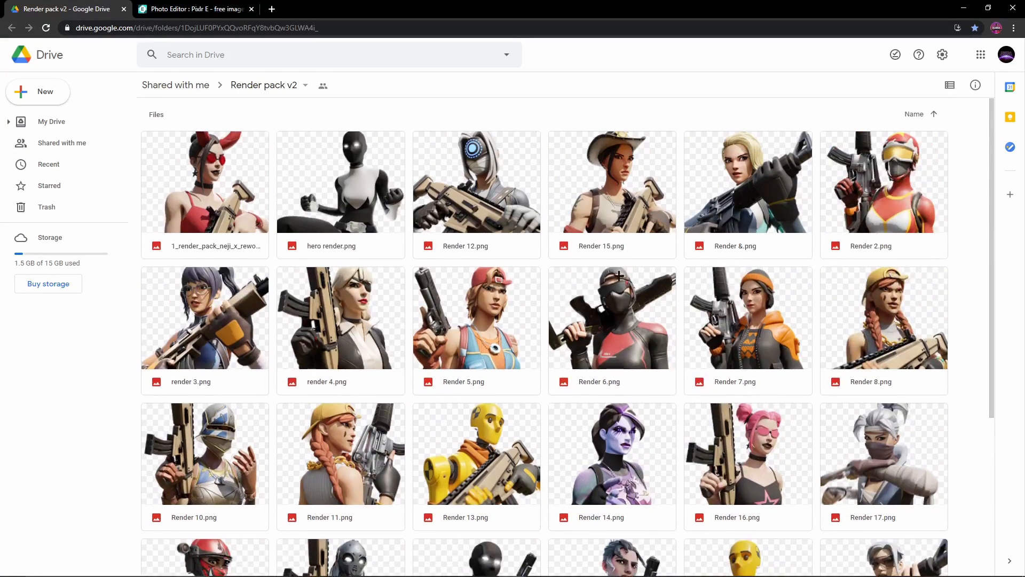
{"action": "scroll", "coordinate": [530, 288], "scroll_direction": "down", "scroll_amount": 5}
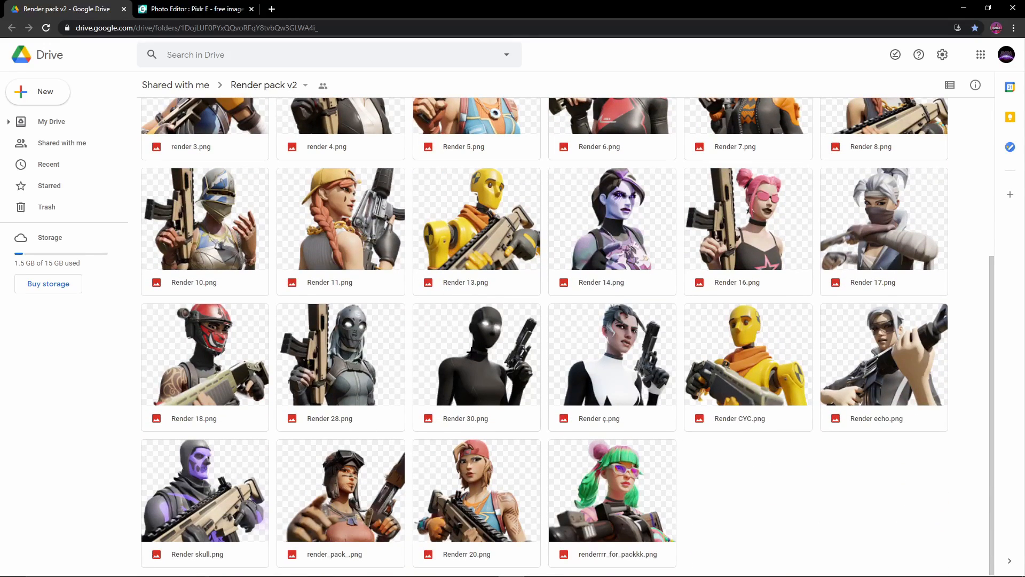
{"action": "scroll", "coordinate": [391, 348], "scroll_direction": "up", "scroll_amount": 4}
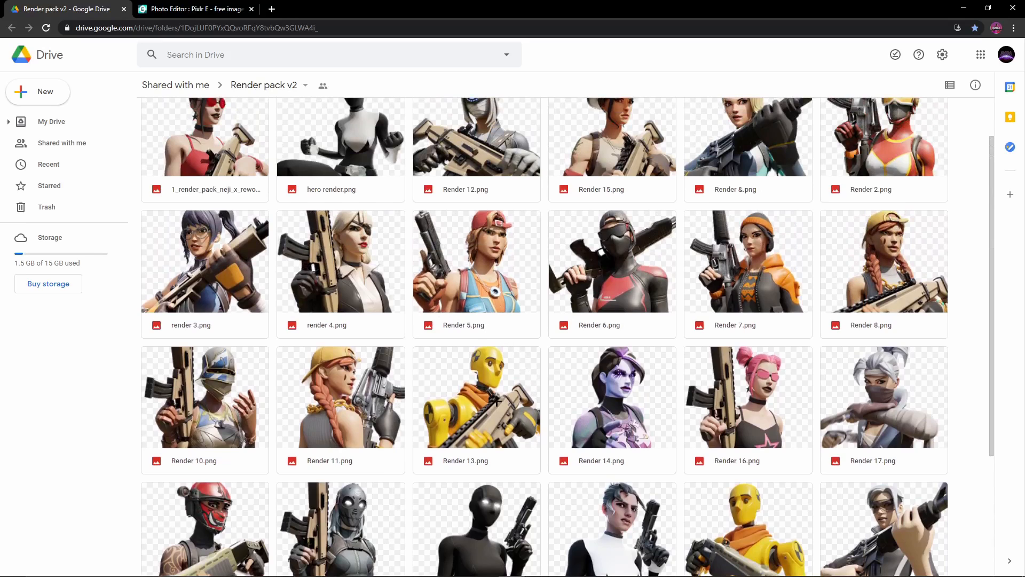
{"action": "scroll", "coordinate": [468, 260], "scroll_direction": "up", "scroll_amount": 1}
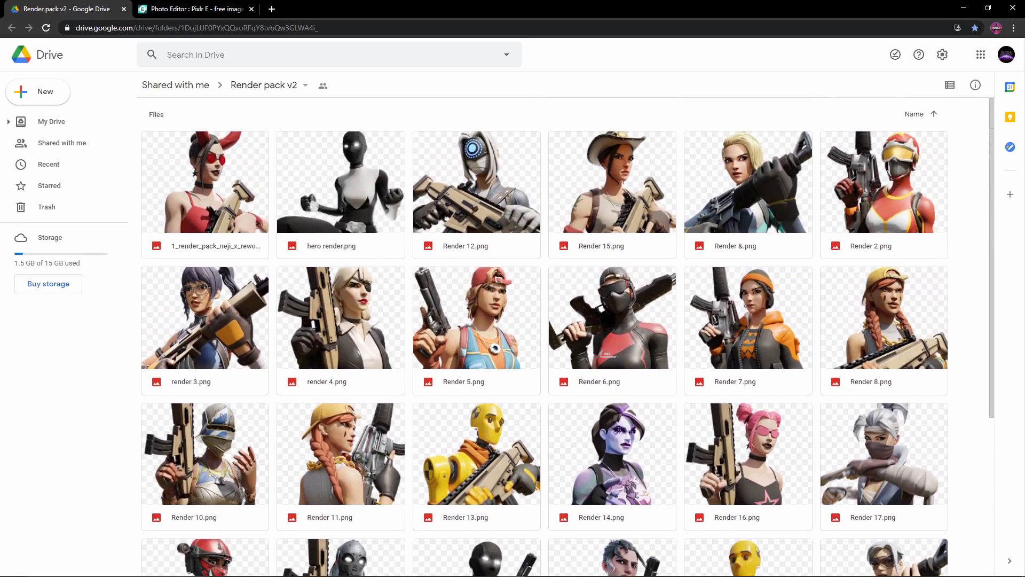
{"action": "left_click", "coordinate": [634, 317]}
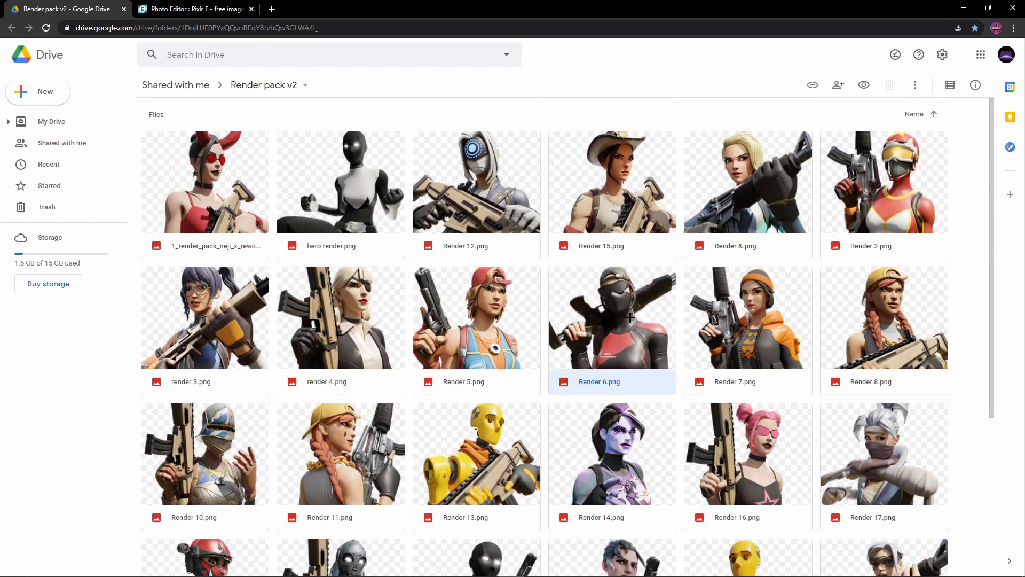
{"action": "right_click", "coordinate": [632, 316]}
{"action": "left_click", "coordinate": [682, 530]}
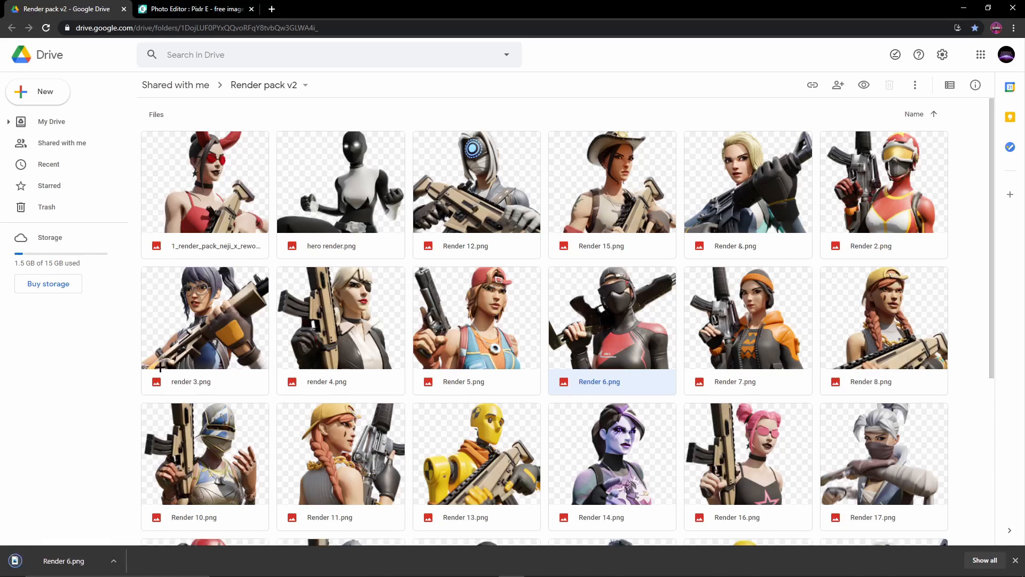
- Return to Pixlr E and add Render 6 from the Downloads folder as an image layer
{"action": "left_click", "coordinate": [195, 9]}
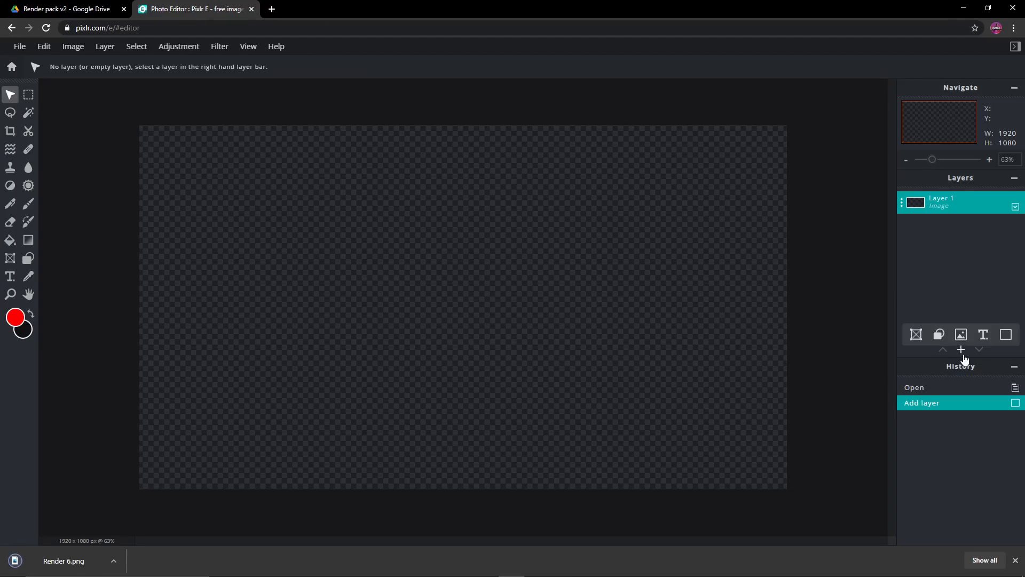
{"action": "left_click", "coordinate": [962, 351]}
{"action": "left_click", "coordinate": [451, 283]}
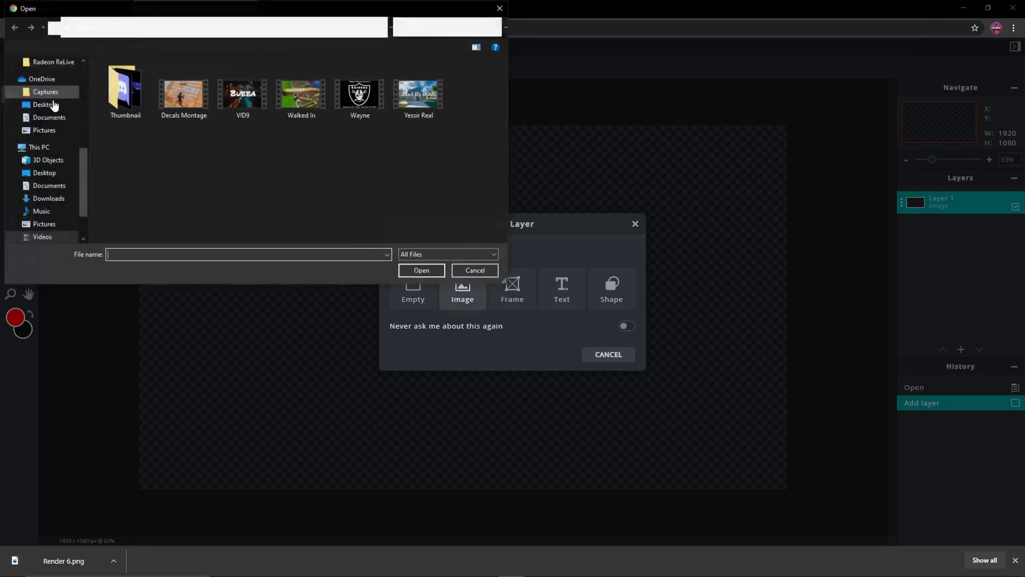
{"action": "scroll", "coordinate": [60, 100], "scroll_direction": "up", "scroll_amount": 5}
{"action": "left_click", "coordinate": [48, 96]}
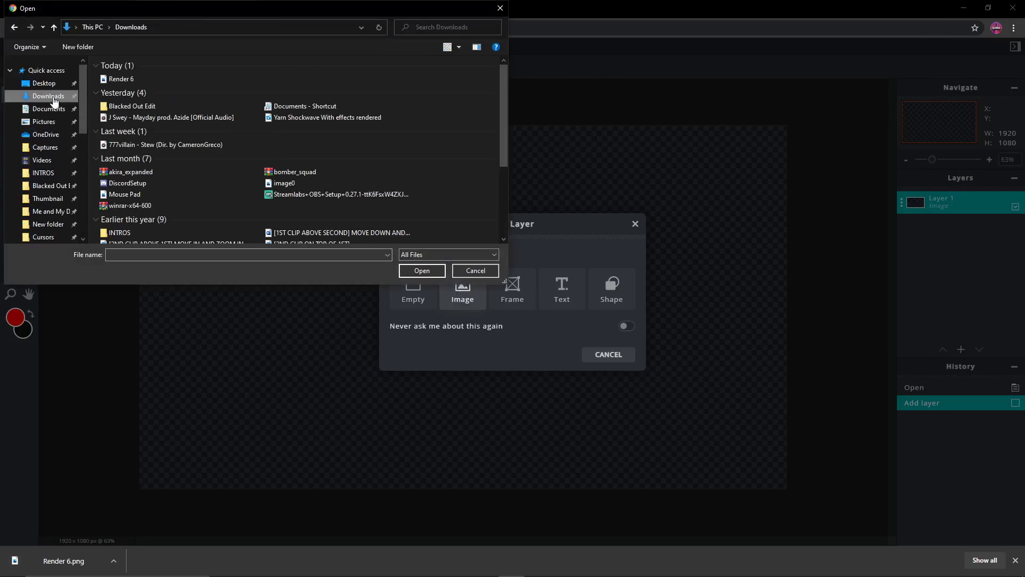
{"action": "left_click", "coordinate": [121, 78]}
{"action": "left_click", "coordinate": [432, 270]}
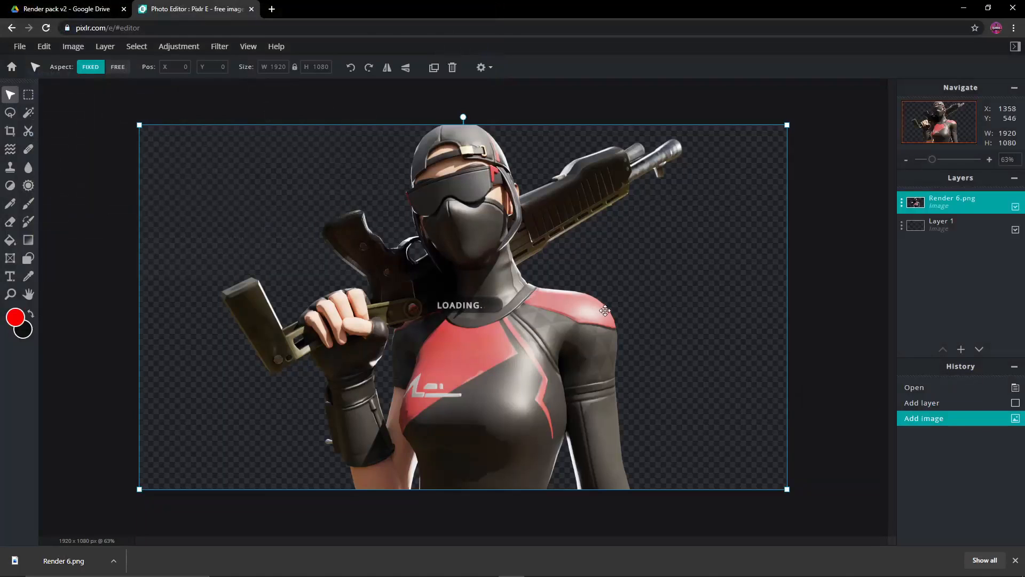
{"action": "left_click_drag", "start_coordinate": [591, 260], "coordinate": [586, 261]}
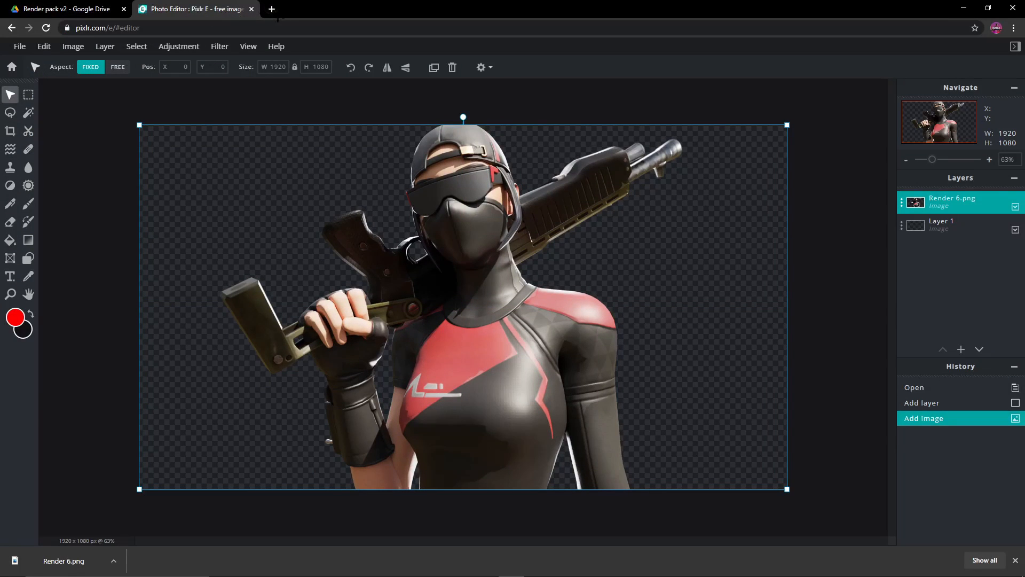
- Run a Google image search for "fortnite background" in a new browser tab
{"action": "left_click", "coordinate": [271, 9]}
{"action": "type", "text": "fortnite bacl"}
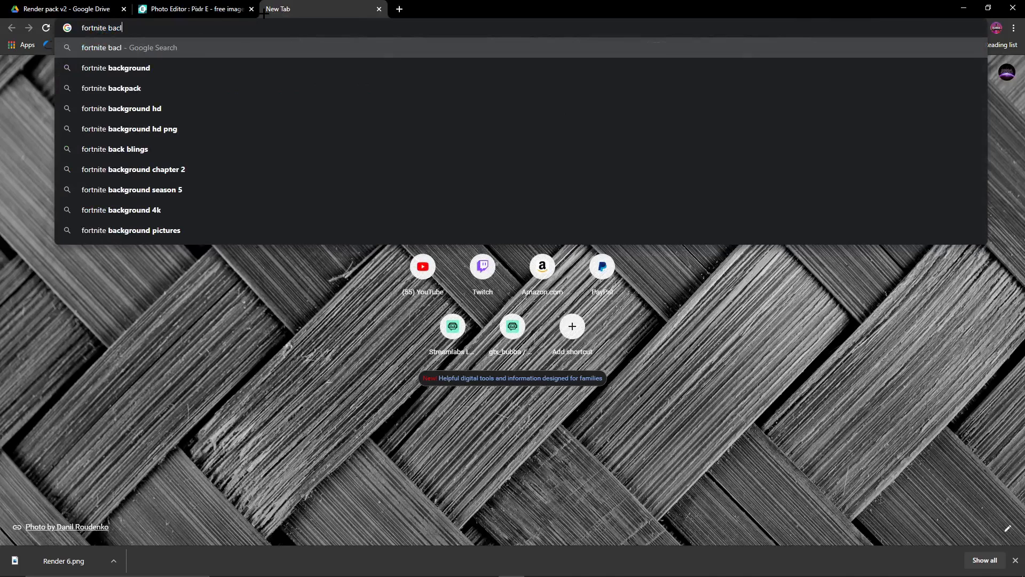
{"action": "left_click", "coordinate": [128, 69]}
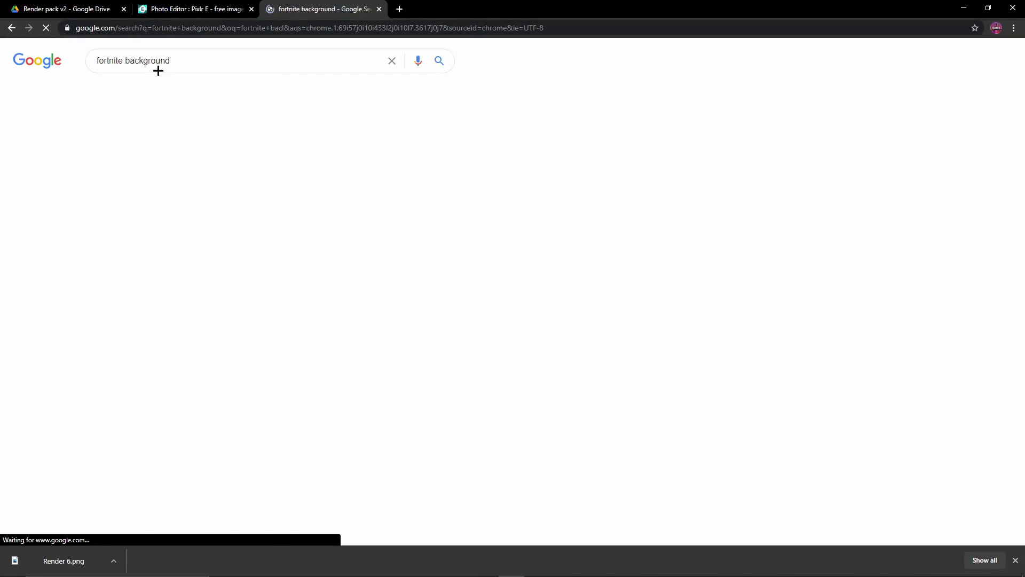
{"action": "left_click", "coordinate": [154, 87]}
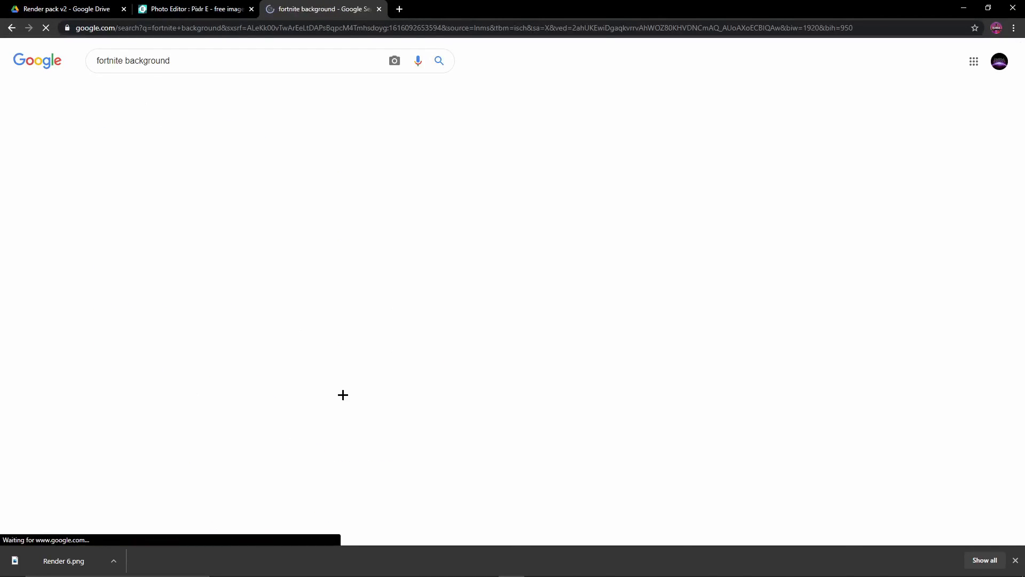
- Look through the Fortnite background image results for a scene suitable for the thumbnail
{"action": "scroll", "coordinate": [581, 305], "scroll_direction": "down", "scroll_amount": 4}
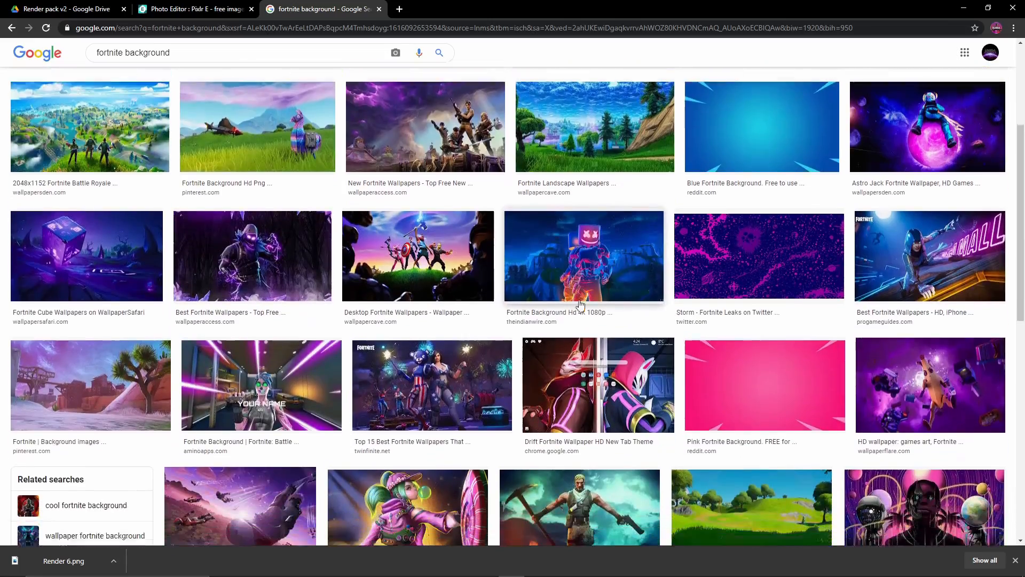
{"action": "scroll", "coordinate": [581, 304], "scroll_direction": "down", "scroll_amount": 8}
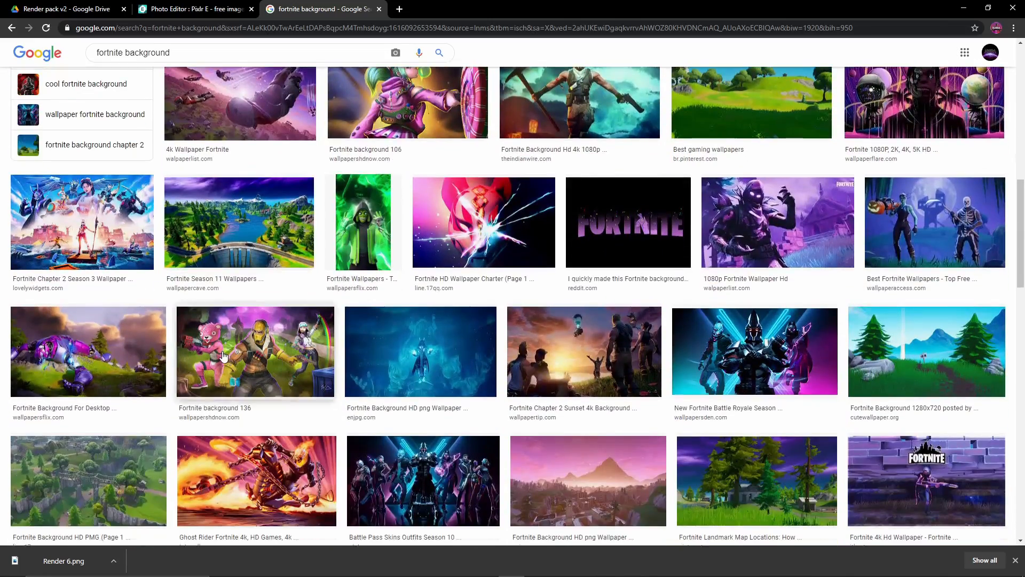
{"action": "scroll", "coordinate": [224, 356], "scroll_direction": "down", "scroll_amount": 7}
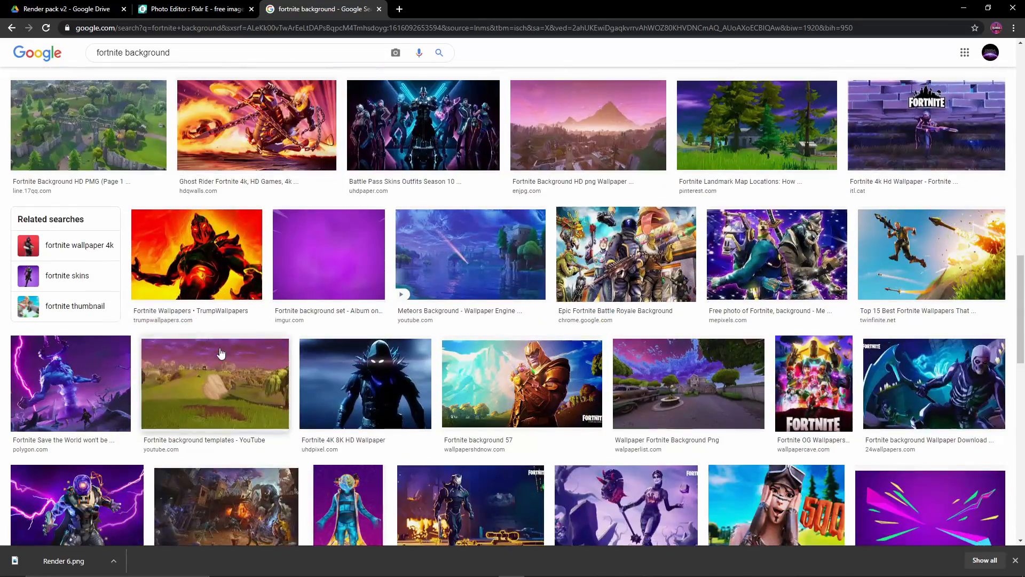
{"action": "scroll", "coordinate": [221, 353], "scroll_direction": "down", "scroll_amount": 7}
{"action": "scroll", "coordinate": [221, 353], "scroll_direction": "down", "scroll_amount": 7}
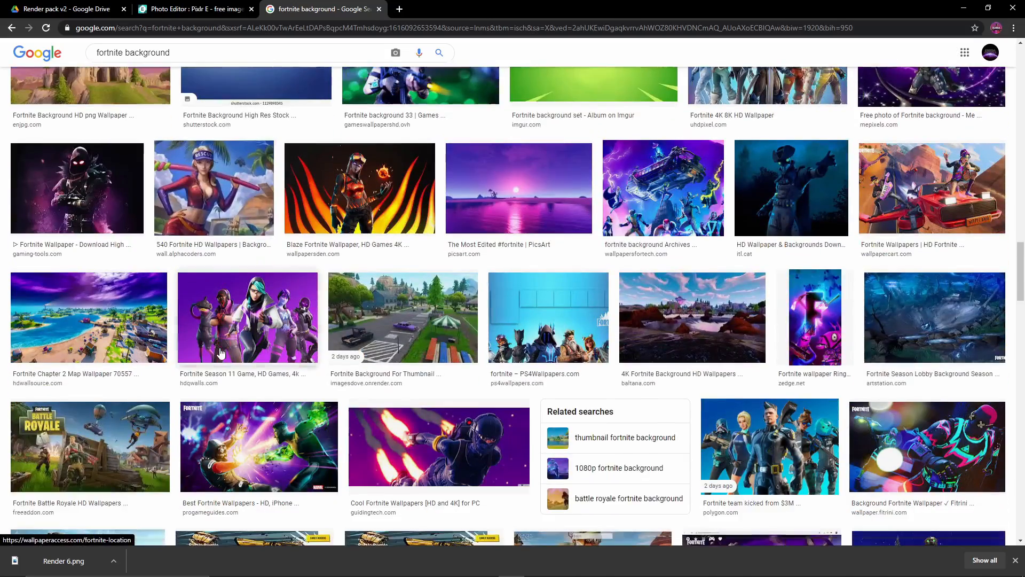
{"action": "scroll", "coordinate": [221, 353], "scroll_direction": "down", "scroll_amount": 10}
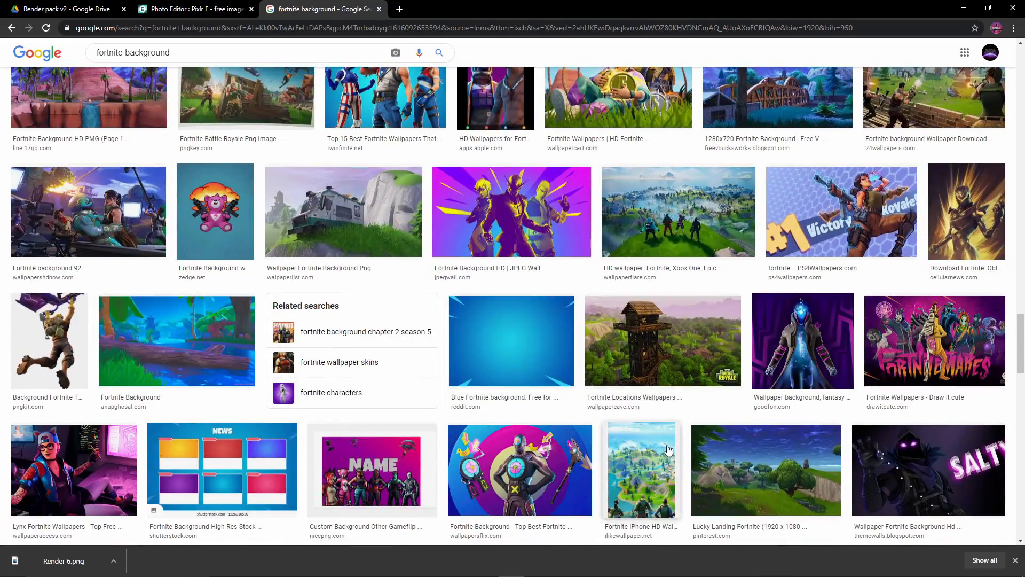
{"action": "scroll", "coordinate": [667, 450], "scroll_direction": "down", "scroll_amount": 5}
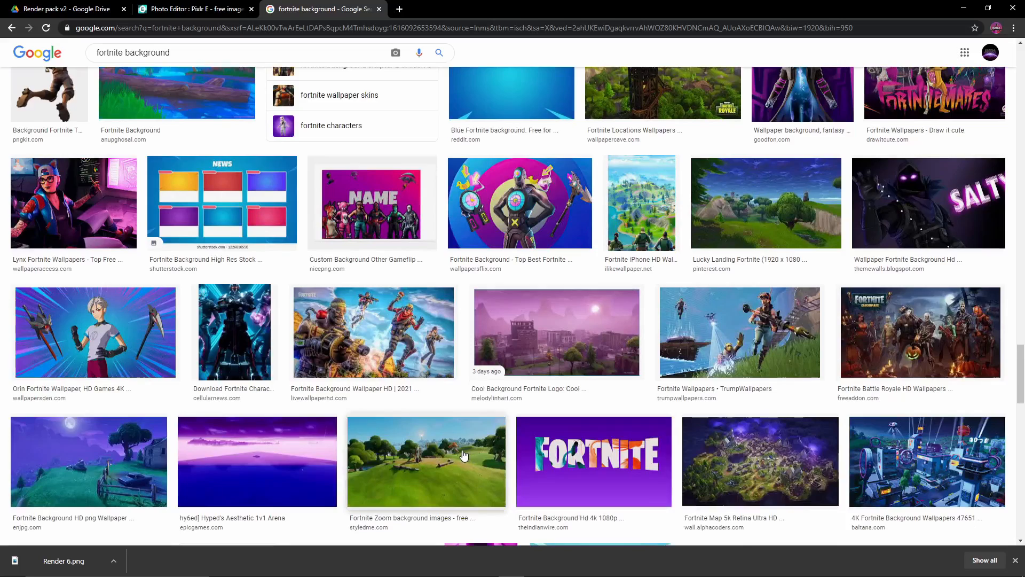
{"action": "scroll", "coordinate": [115, 461], "scroll_direction": "down", "scroll_amount": 8}
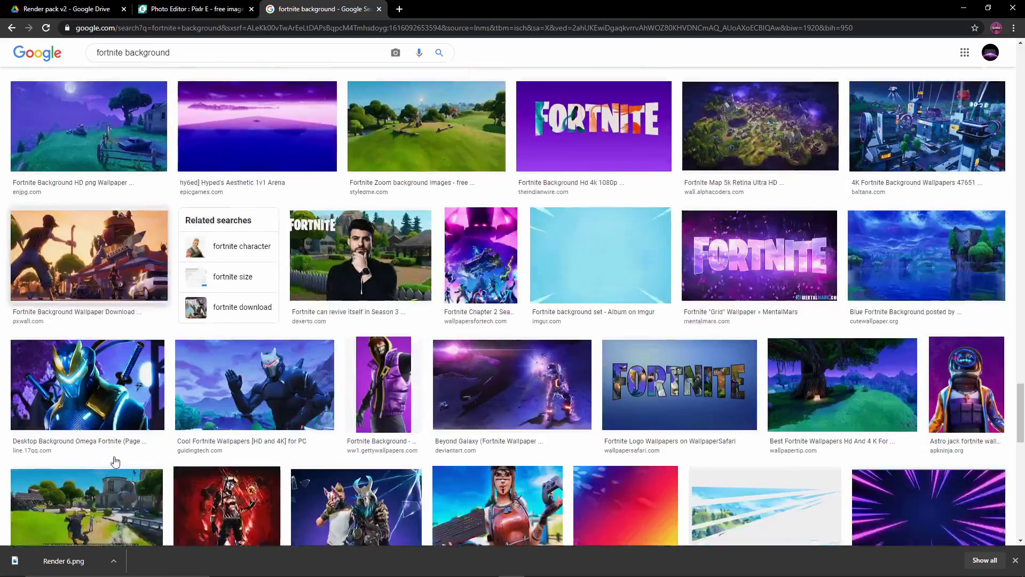
{"action": "scroll", "coordinate": [114, 461], "scroll_direction": "down", "scroll_amount": 9}
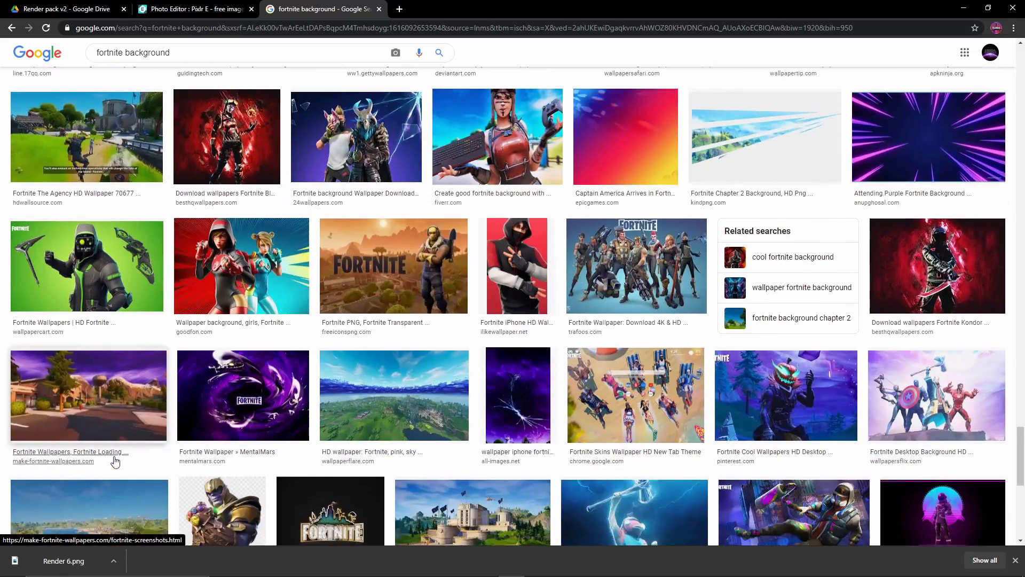
{"action": "scroll", "coordinate": [115, 460], "scroll_direction": "down", "scroll_amount": 10}
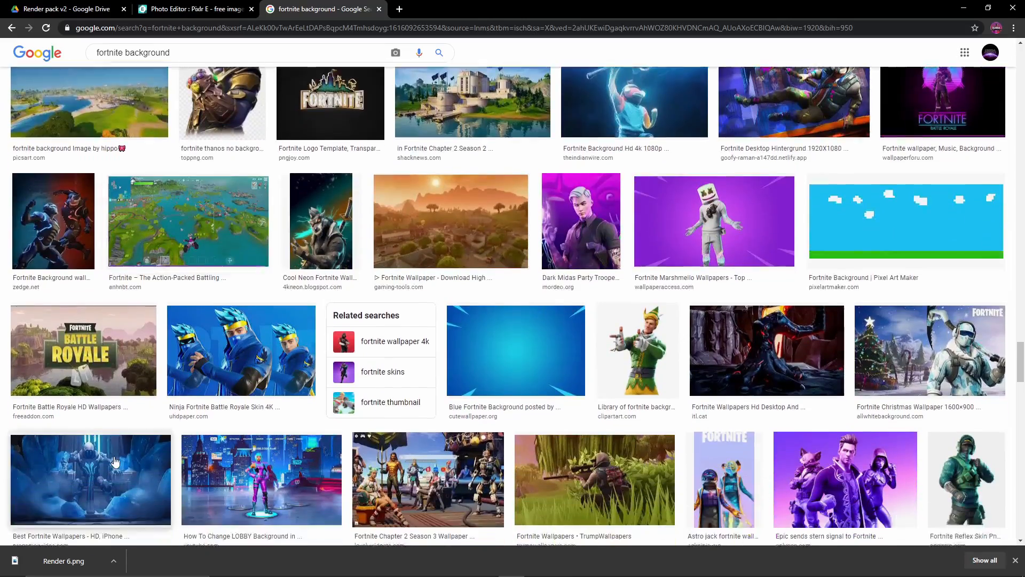
{"action": "scroll", "coordinate": [114, 455], "scroll_direction": "up", "scroll_amount": 20}
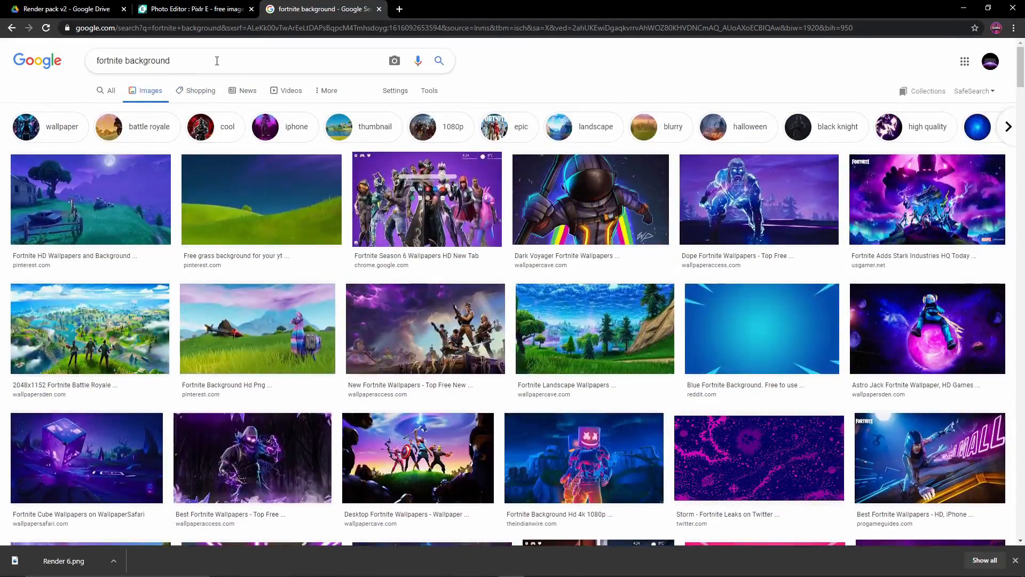
- Narrow the image results to thumbnail backgrounds and save the sunny log cabin and meadow picture to the computer
{"action": "left_click", "coordinate": [331, 124]}
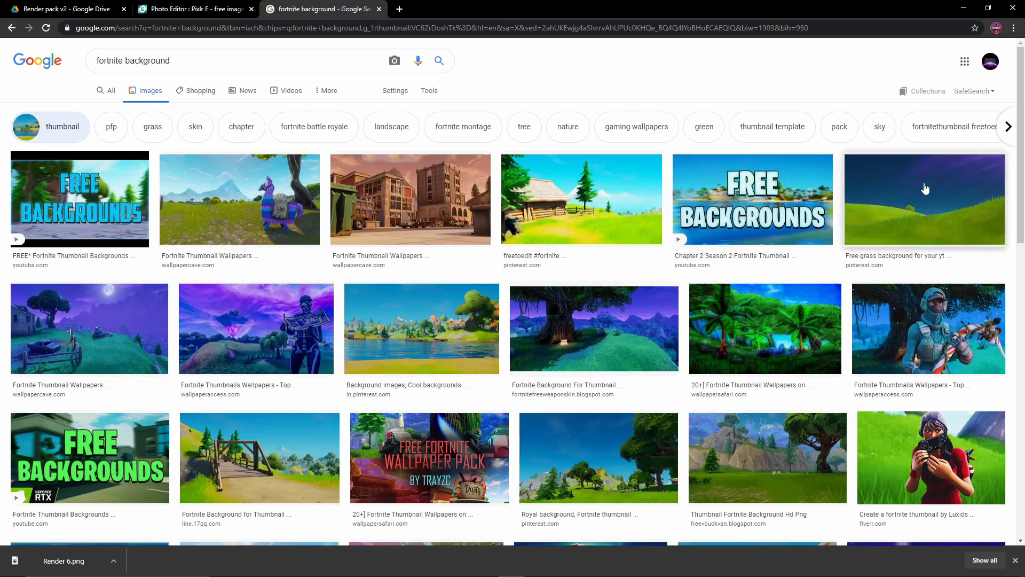
{"action": "left_click", "coordinate": [581, 199]}
{"action": "right_click", "coordinate": [727, 157]}
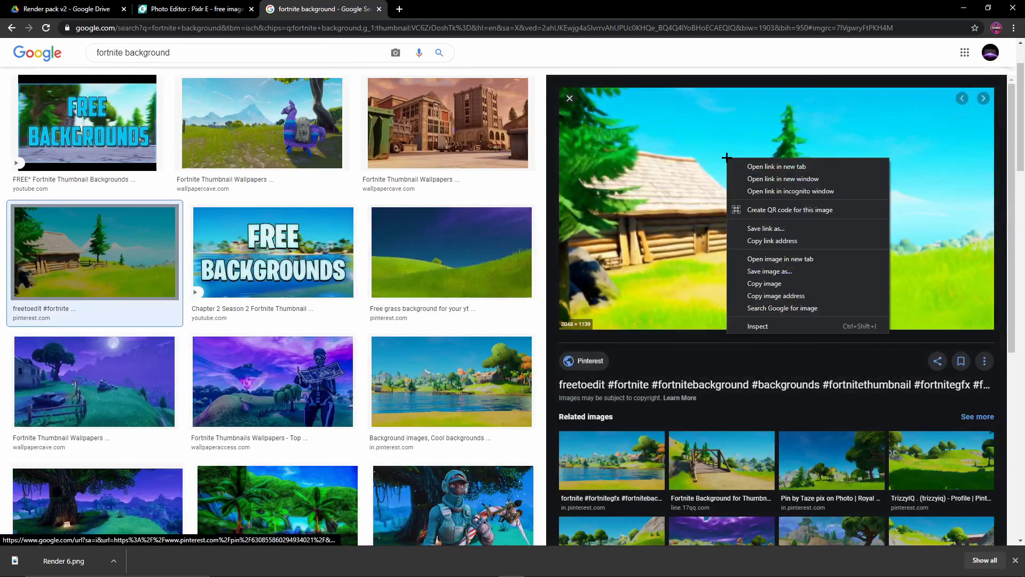
{"action": "left_click", "coordinate": [766, 271]}
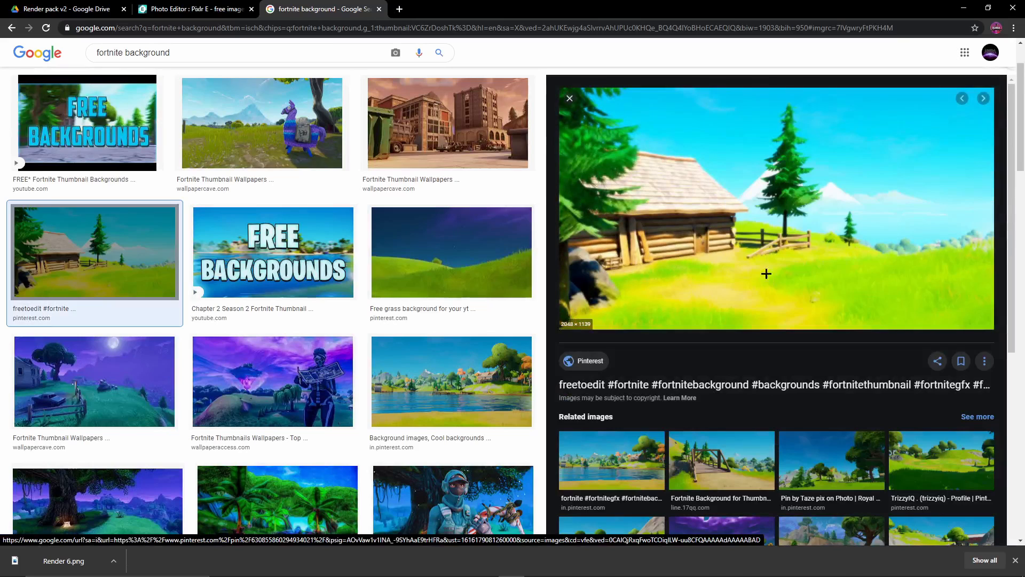
{"action": "left_click", "coordinate": [408, 267]}
- Return to Pixlr E and add the downloaded cabin background together with Render 6 as image layers
{"action": "left_click", "coordinate": [213, 10]}
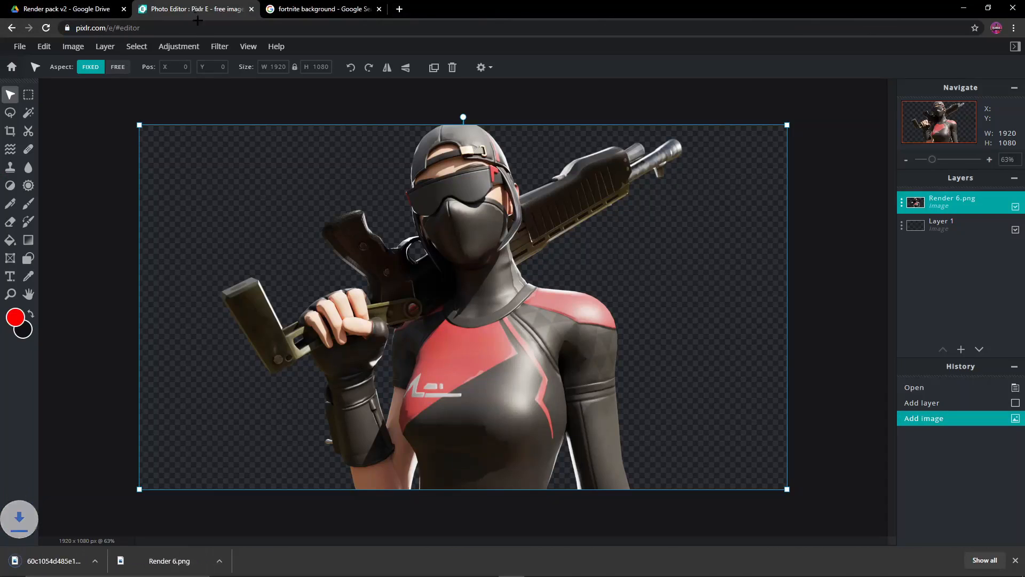
{"action": "left_click", "coordinate": [958, 349]}
{"action": "left_click", "coordinate": [476, 300]}
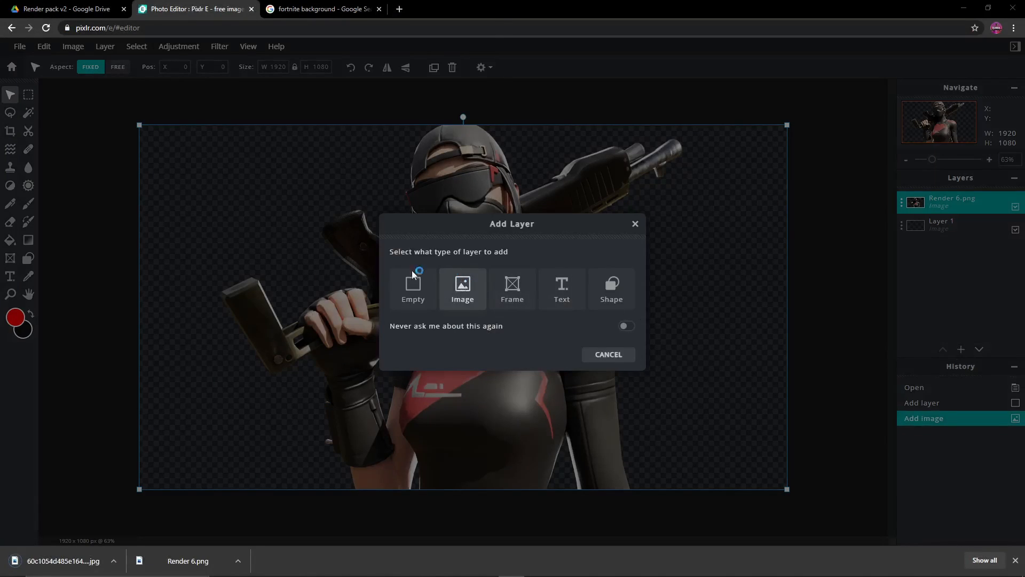
{"action": "left_click", "coordinate": [170, 68]}
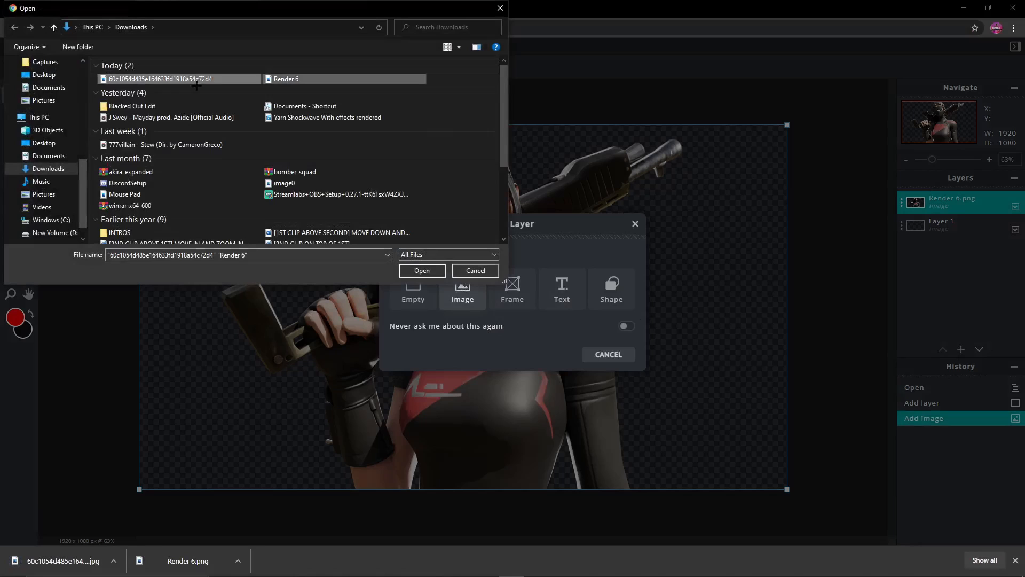
{"action": "left_click", "coordinate": [422, 271]}
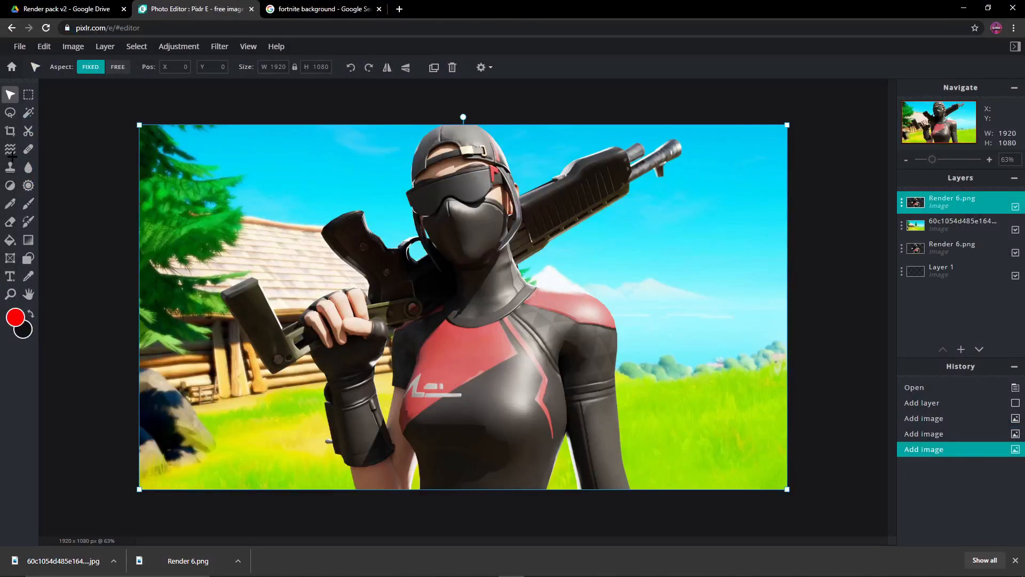
- Delete the duplicate Render 6 layer from the top of the stack and place the remaining Render 6 layer above the cabin background
{"action": "left_click", "coordinate": [927, 205]}
{"action": "left_click", "coordinate": [895, 367]}
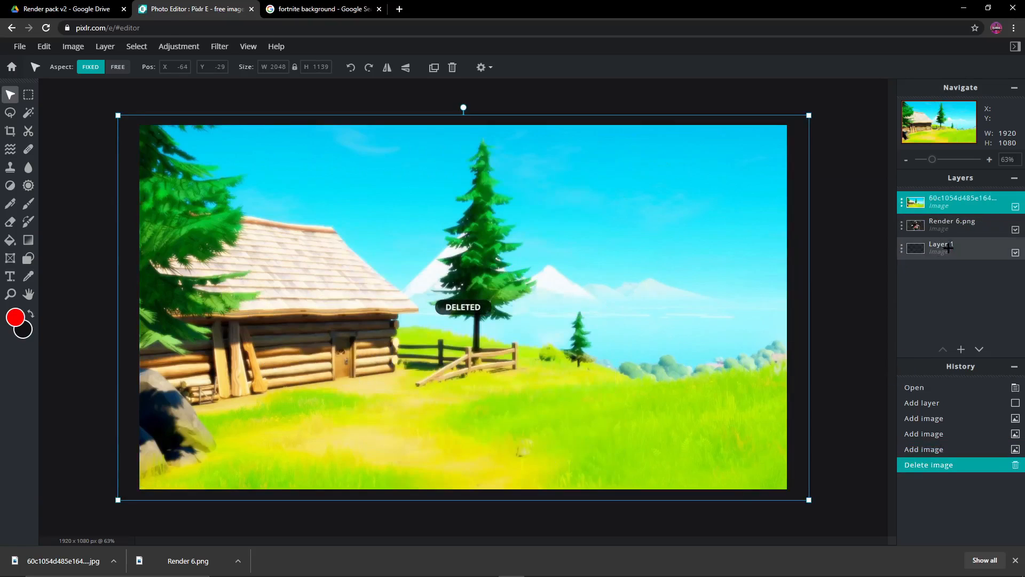
{"action": "left_click_drag", "start_coordinate": [764, 161], "coordinate": [723, 344]}
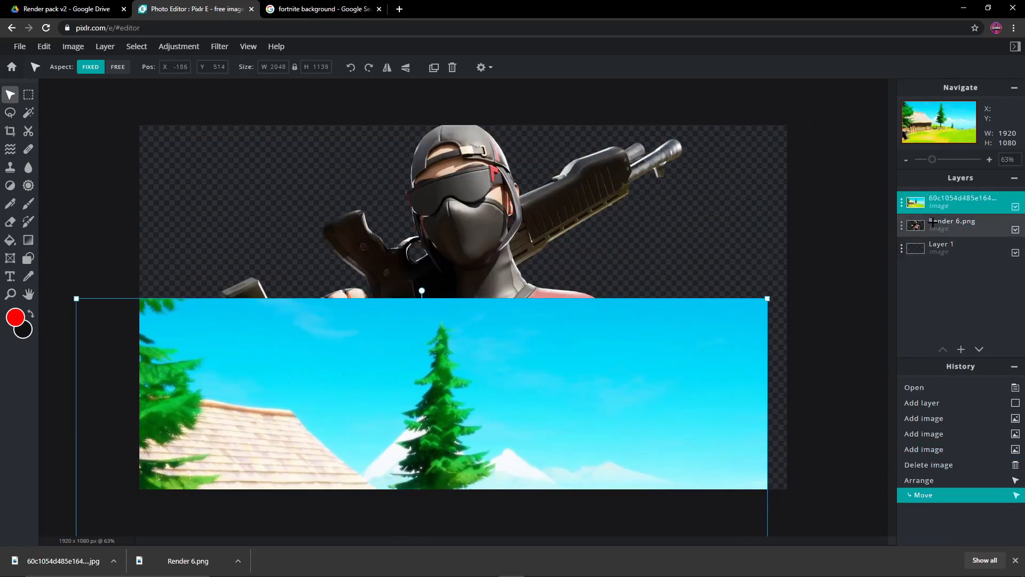
{"action": "left_click_drag", "start_coordinate": [932, 224], "coordinate": [932, 200]}
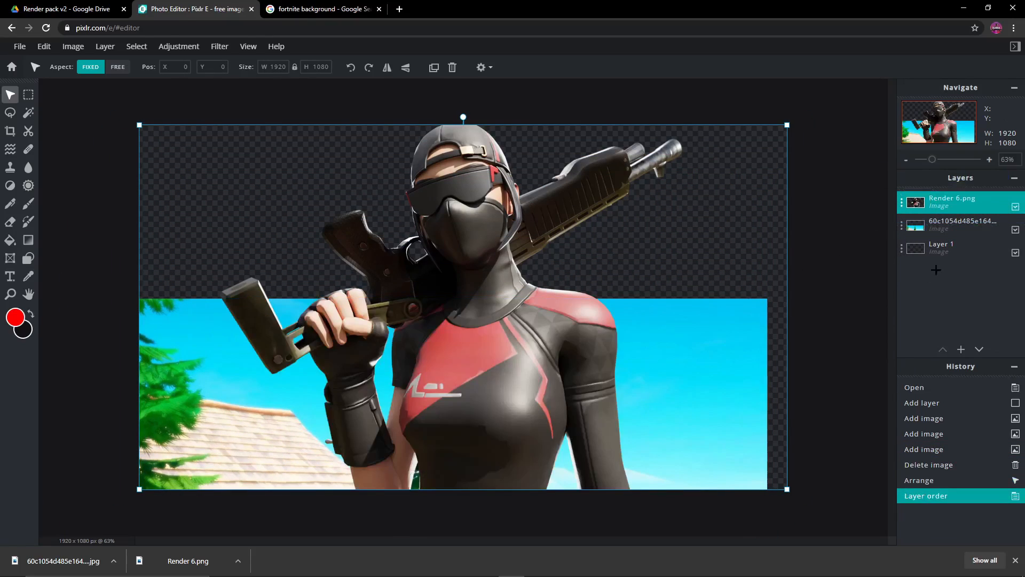
- Bring the cabin background layer to the top of the stack and fit it to the canvas at about 1937 x 1077 px
{"action": "left_click", "coordinate": [939, 225]}
{"action": "left_click_drag", "start_coordinate": [739, 338], "coordinate": [715, 117]}
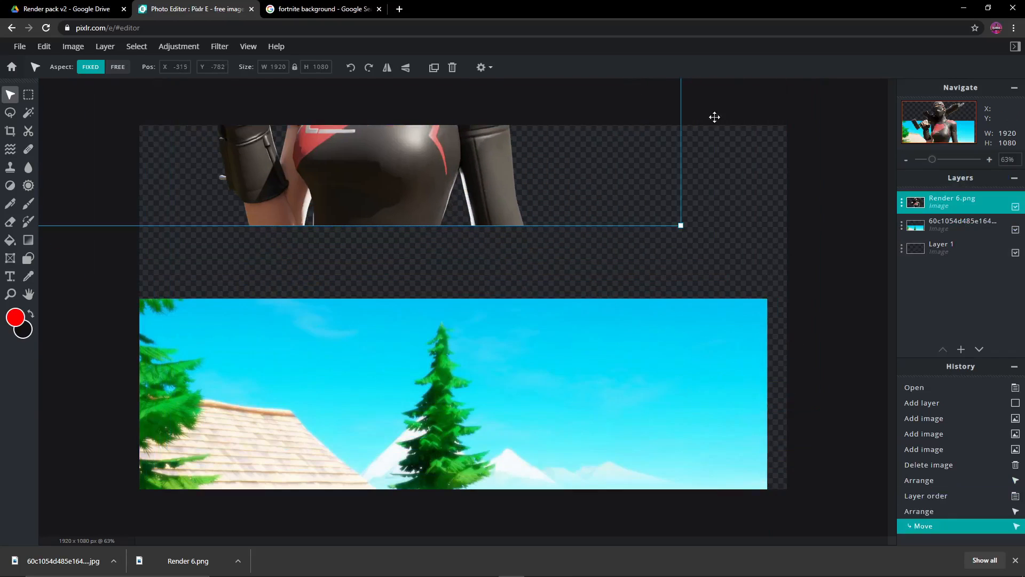
{"action": "left_click_drag", "start_coordinate": [940, 224], "coordinate": [939, 200]}
{"action": "left_click_drag", "start_coordinate": [604, 471], "coordinate": [646, 283]}
{"action": "left_click_drag", "start_coordinate": [803, 115], "coordinate": [787, 125]}
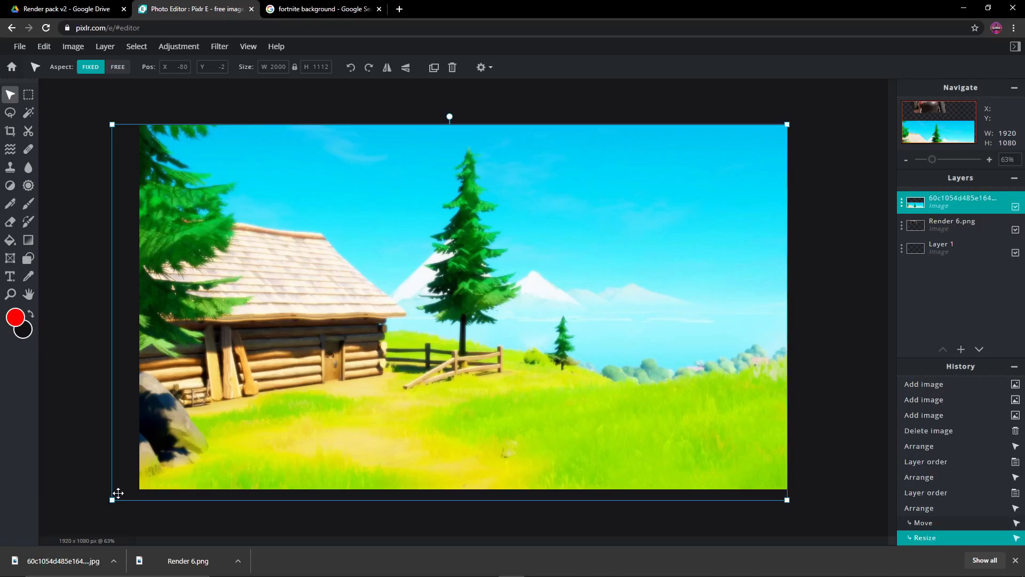
{"action": "left_click_drag", "start_coordinate": [118, 492], "coordinate": [140, 485]}
{"action": "mouse_move", "coordinate": [385, 382]}
{"action": "left_mouse_down"}
{"action": "mouse_move", "coordinate": [391, 402]}
{"action": "mouse_move", "coordinate": [392, 388]}
{"action": "left_mouse_up"}
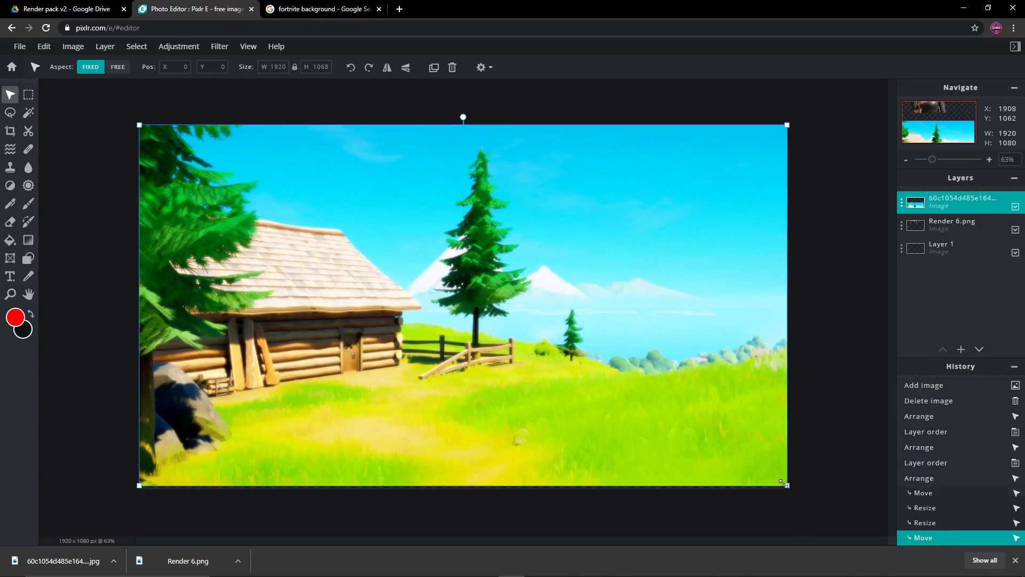
{"action": "left_click_drag", "start_coordinate": [783, 482], "coordinate": [784, 491]}
- Move the Render 6 layer above the background and scale it to about 1833 x 1031 px on the canvas's right side
{"action": "left_click", "coordinate": [963, 231]}
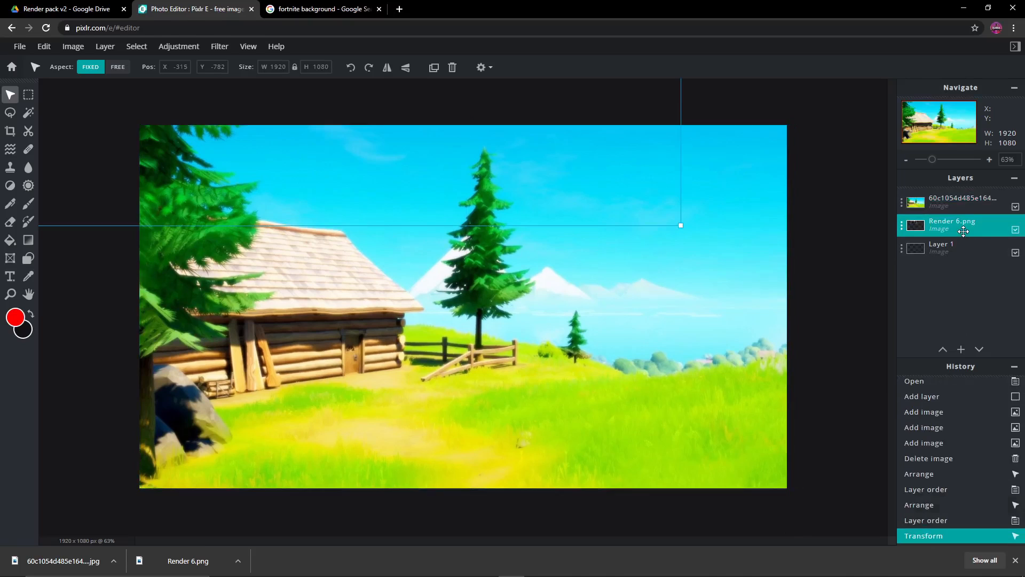
{"action": "left_click_drag", "start_coordinate": [938, 223], "coordinate": [941, 202]}
{"action": "left_click_drag", "start_coordinate": [411, 182], "coordinate": [622, 445]}
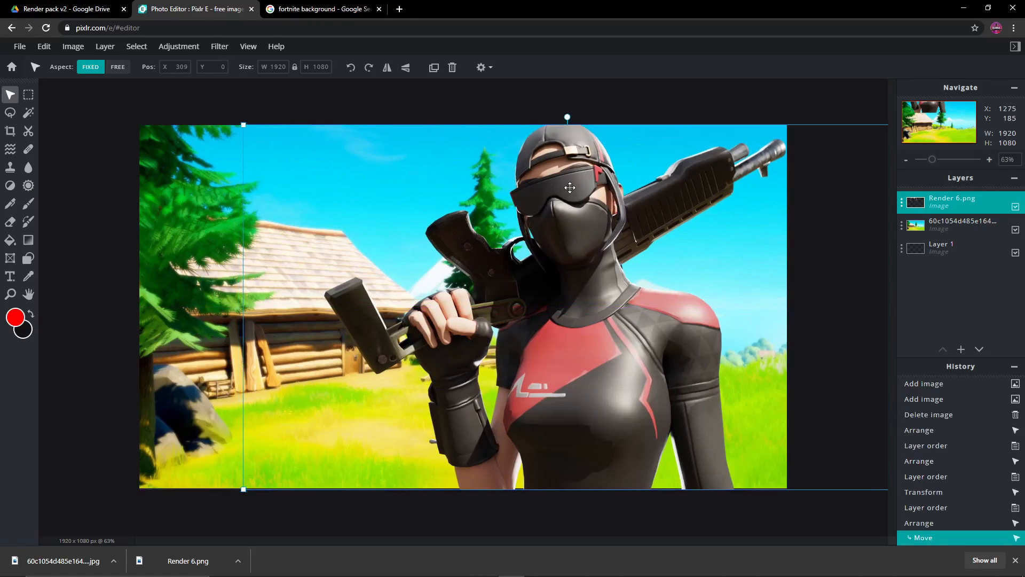
{"action": "left_click_drag", "start_coordinate": [559, 296], "coordinate": [558, 295]}
{"action": "left_click_drag", "start_coordinate": [237, 116], "coordinate": [275, 130]}
{"action": "left_click_drag", "start_coordinate": [654, 373], "coordinate": [630, 380]}
{"action": "left_click", "coordinate": [93, 172]}
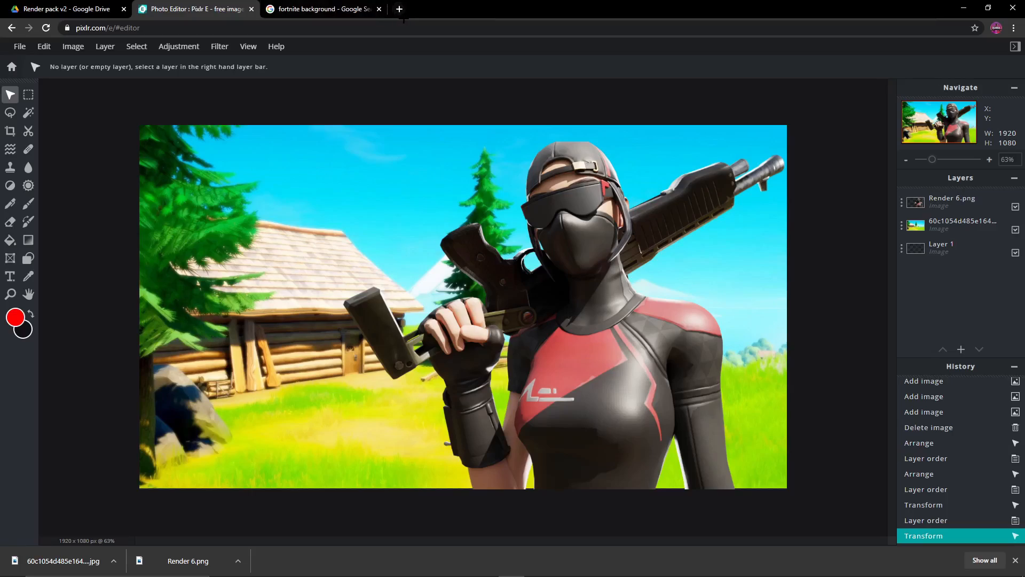
- Open YouTube in a new browser tab and search for "fortnite montage"
{"action": "key", "text": "ctrl+t"}
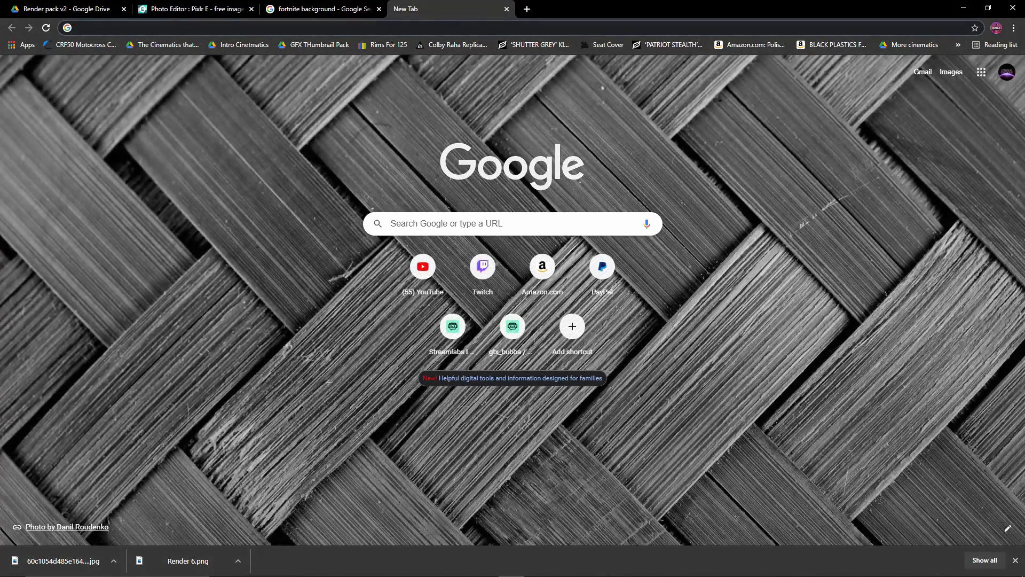
{"action": "left_click", "coordinate": [424, 269]}
{"action": "left_click", "coordinate": [425, 53]}
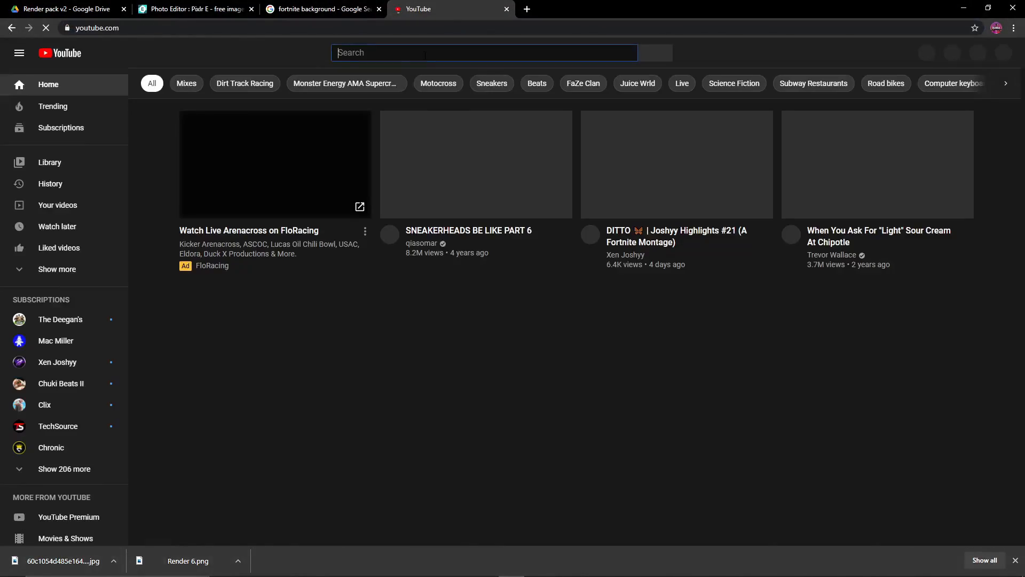
{"action": "type", "text": "fortnite m"}
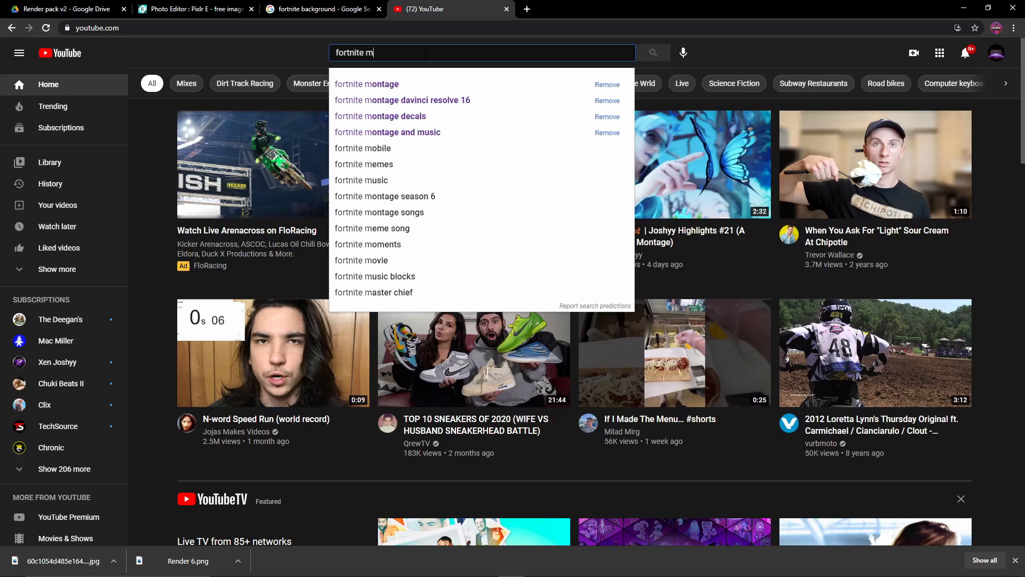
{"action": "left_click", "coordinate": [369, 80]}
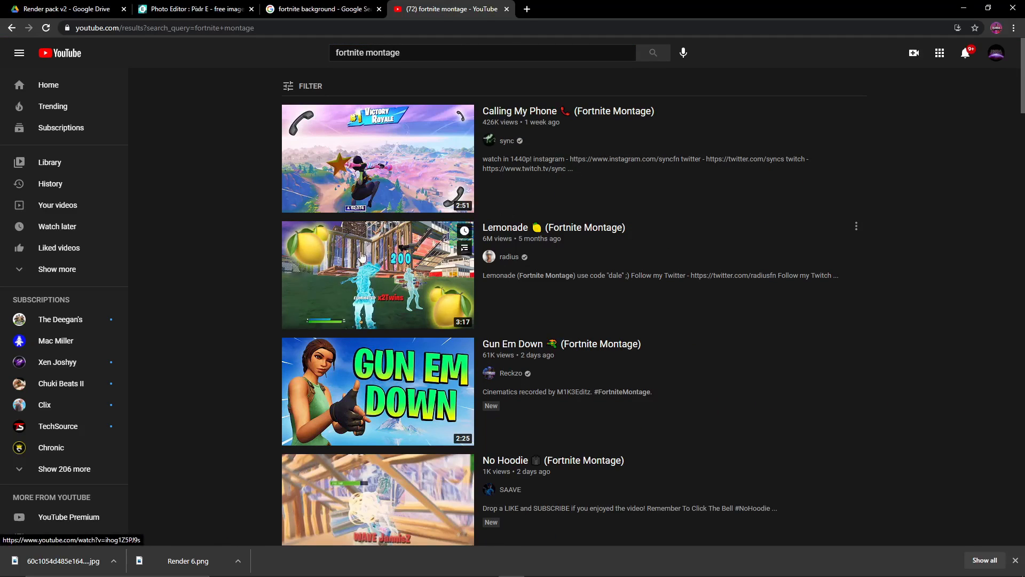
- Open the Lemonade (Fortnite Montage) video, copy the lemon emoji from its title and close the extra tabs to return to Pixlr E
{"action": "left_click", "coordinate": [336, 317]}
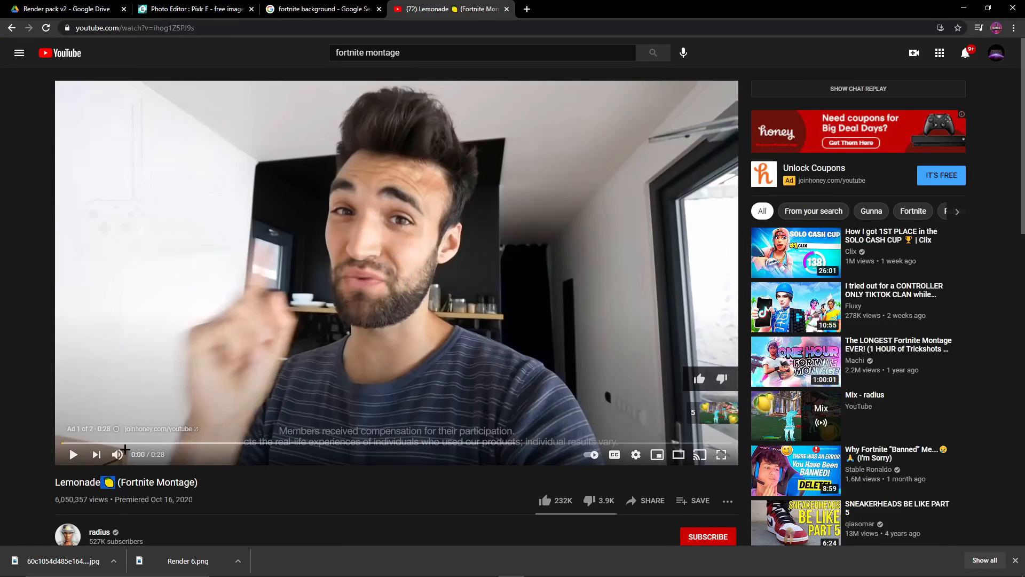
{"action": "left_click", "coordinate": [331, 6]}
{"action": "left_click", "coordinate": [379, 9]}
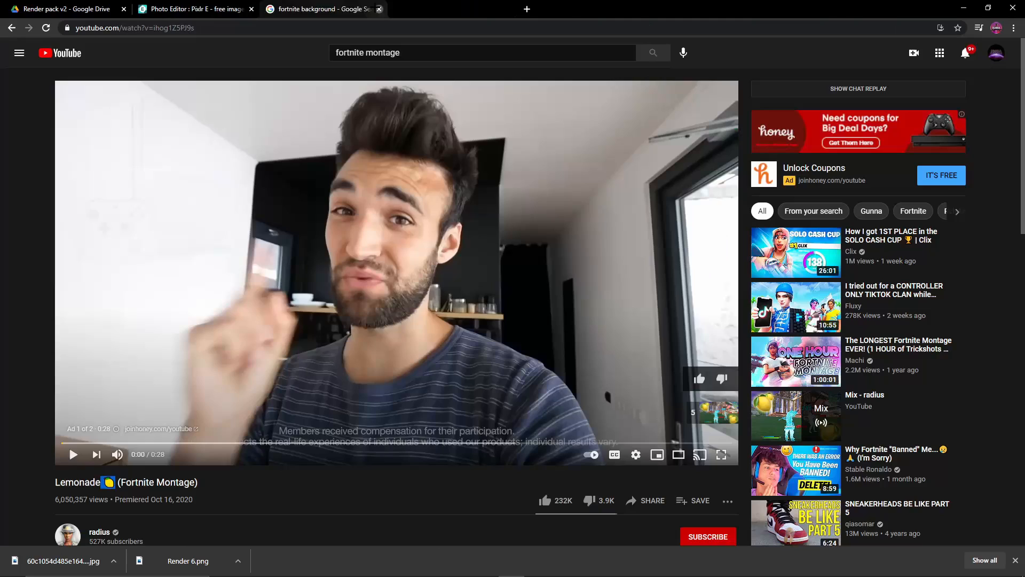
{"action": "left_click", "coordinate": [379, 8]}
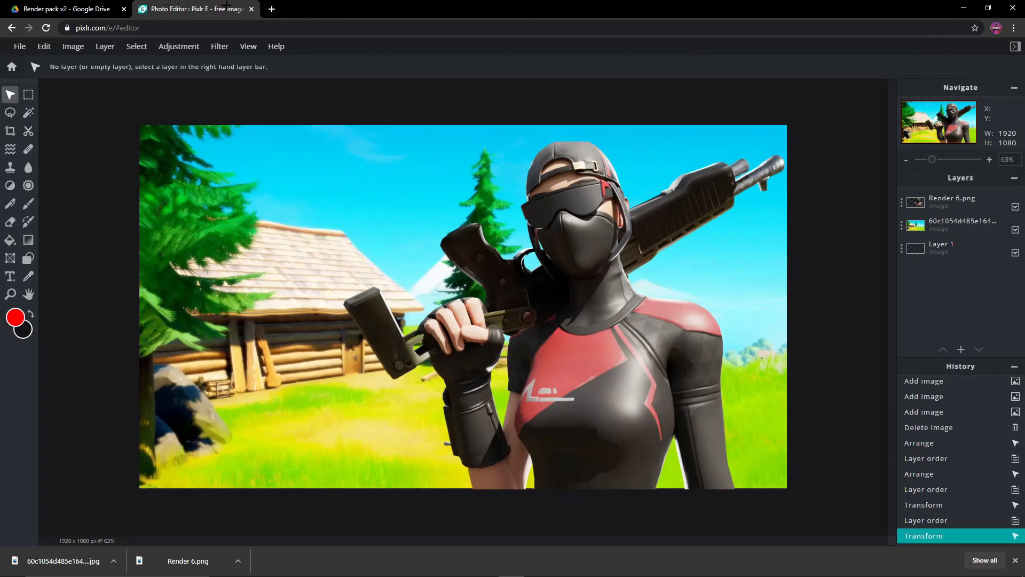
- Add a text layer, replace its placeholder with the copied lemon emoji and set the text size to 255
{"action": "left_click", "coordinate": [961, 349]}
{"action": "left_click", "coordinate": [562, 289]}
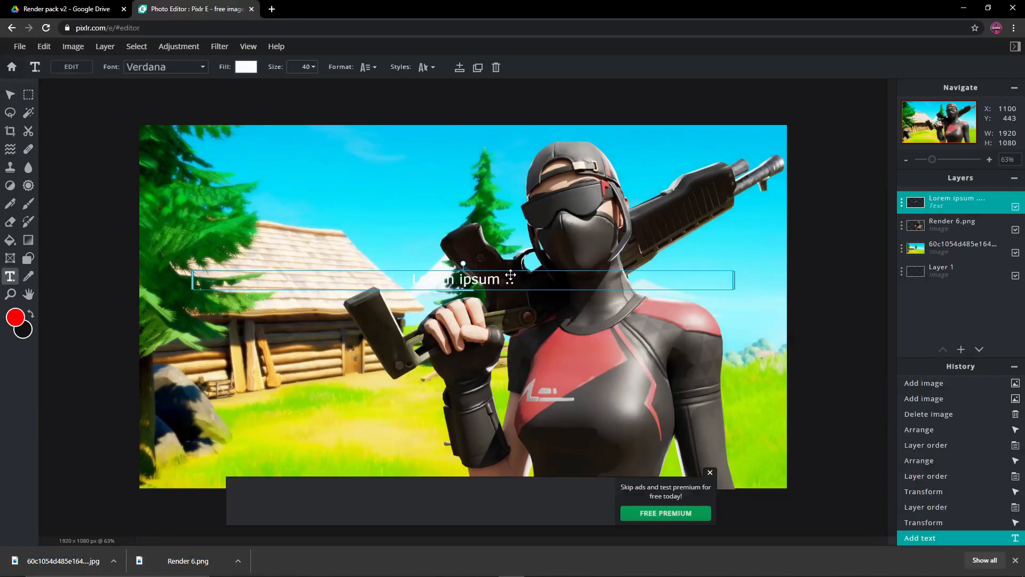
{"action": "double_click", "coordinate": [510, 275]}
{"action": "key", "text": "BackSpace"}
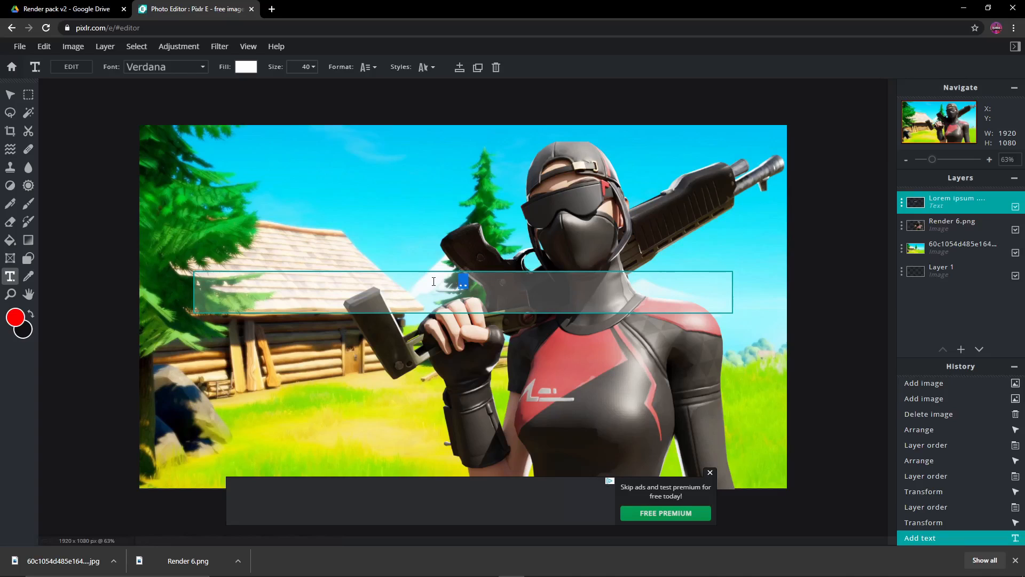
{"action": "key", "text": "BackSpace"}
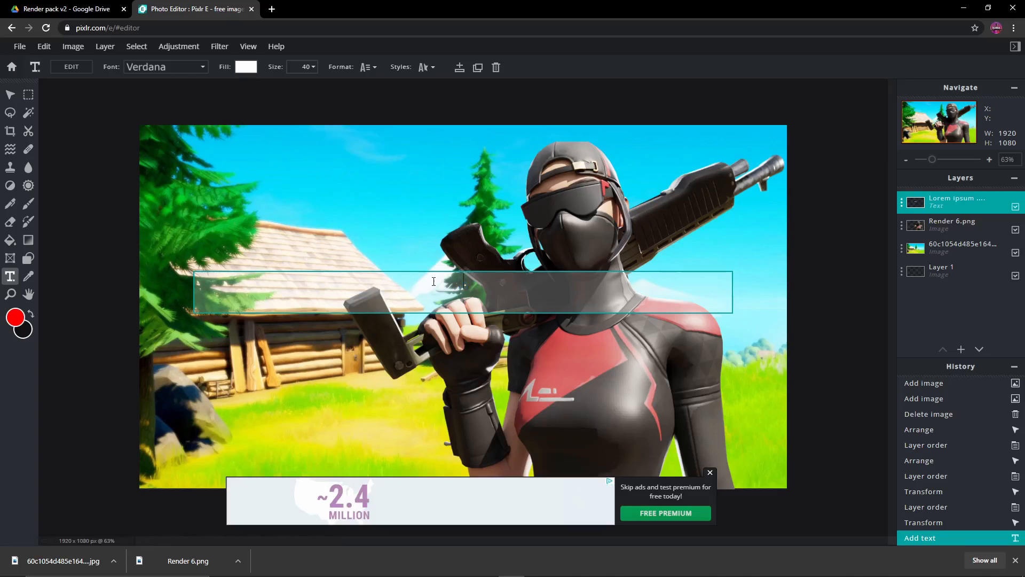
{"action": "left_click", "coordinate": [710, 473]}
{"action": "left_click", "coordinate": [299, 69]}
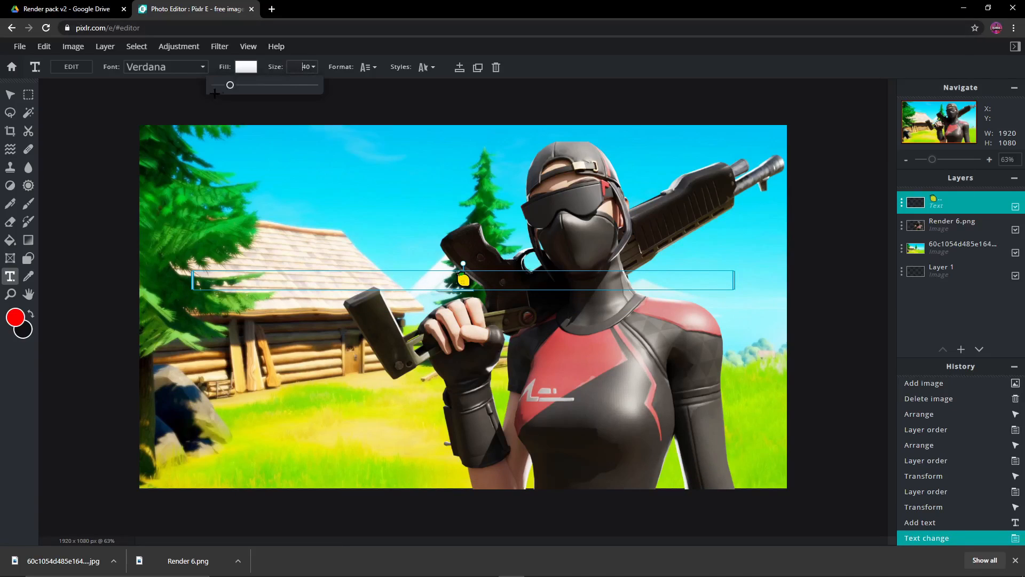
{"action": "left_click_drag", "start_coordinate": [234, 86], "coordinate": [270, 87]}
- Rasterize the lemon emoji layer, move it to the picture's upper-left area above the cabin roof and tilt it slightly
{"action": "right_click", "coordinate": [454, 319]}
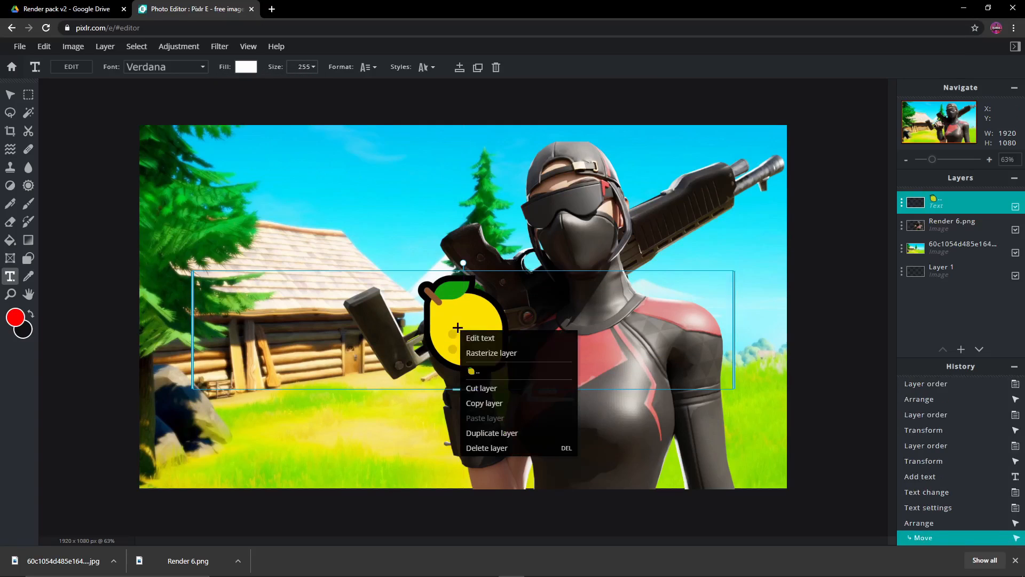
{"action": "left_click", "coordinate": [480, 351]}
{"action": "left_click", "coordinate": [11, 95]}
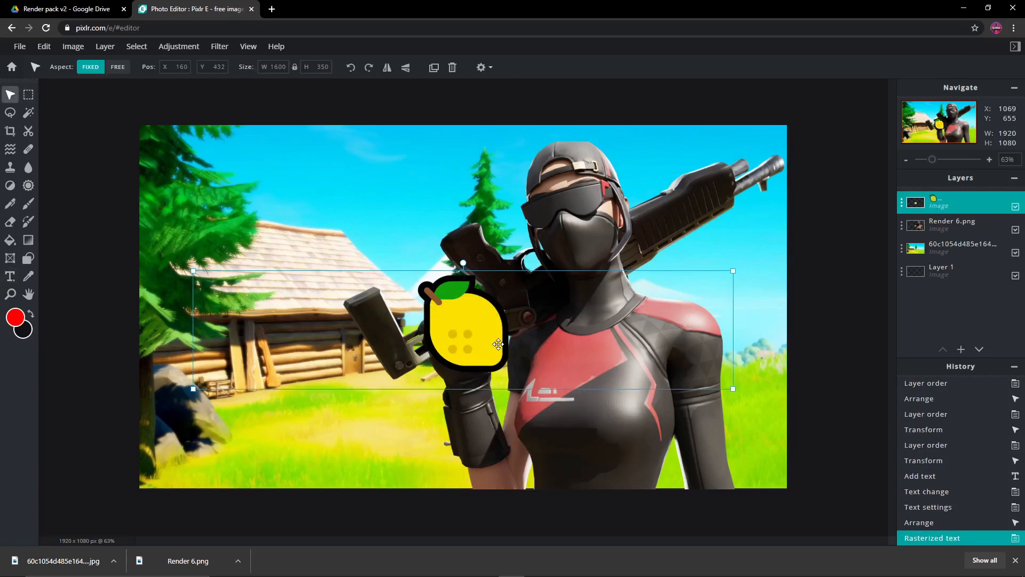
{"action": "left_click_drag", "start_coordinate": [470, 261], "coordinate": [246, 137]}
{"action": "left_click_drag", "start_coordinate": [322, 236], "coordinate": [325, 223]}
{"action": "left_click", "coordinate": [315, 387]}
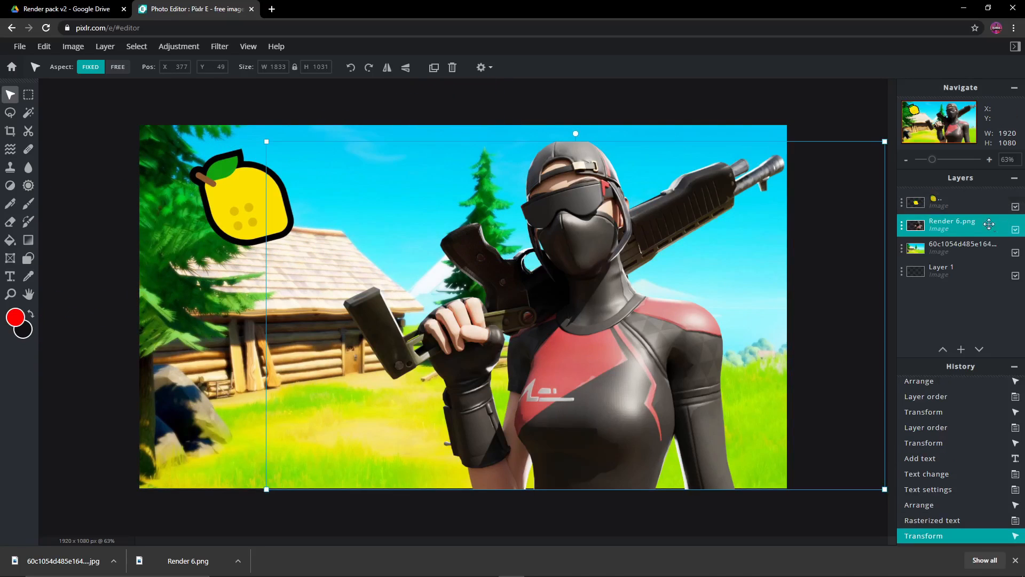
- Apply a Gaussian blur of 20 to the cabin background layer
{"action": "left_click", "coordinate": [942, 249]}
{"action": "left_click", "coordinate": [942, 247]}
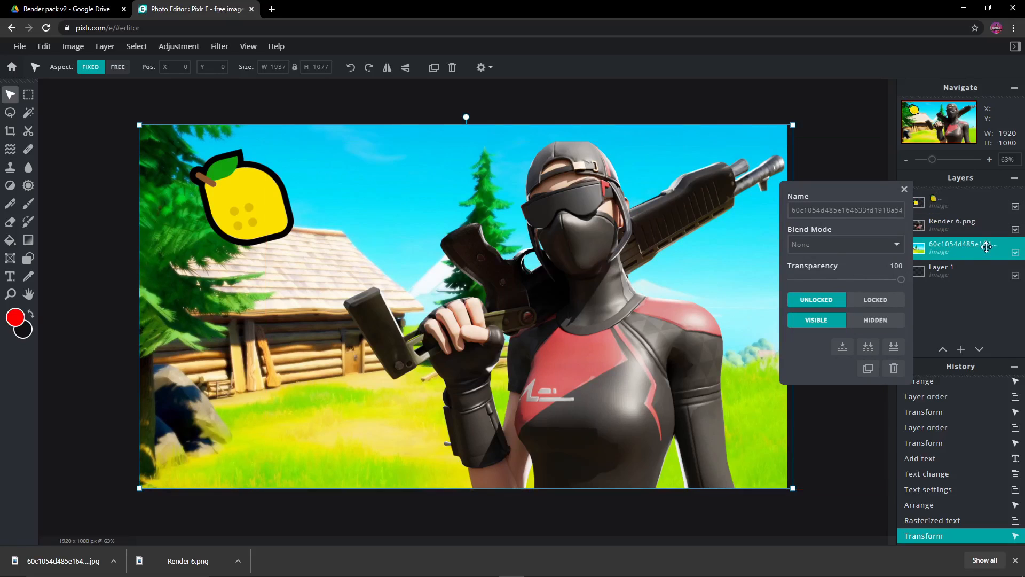
{"action": "left_click", "coordinate": [176, 47]}
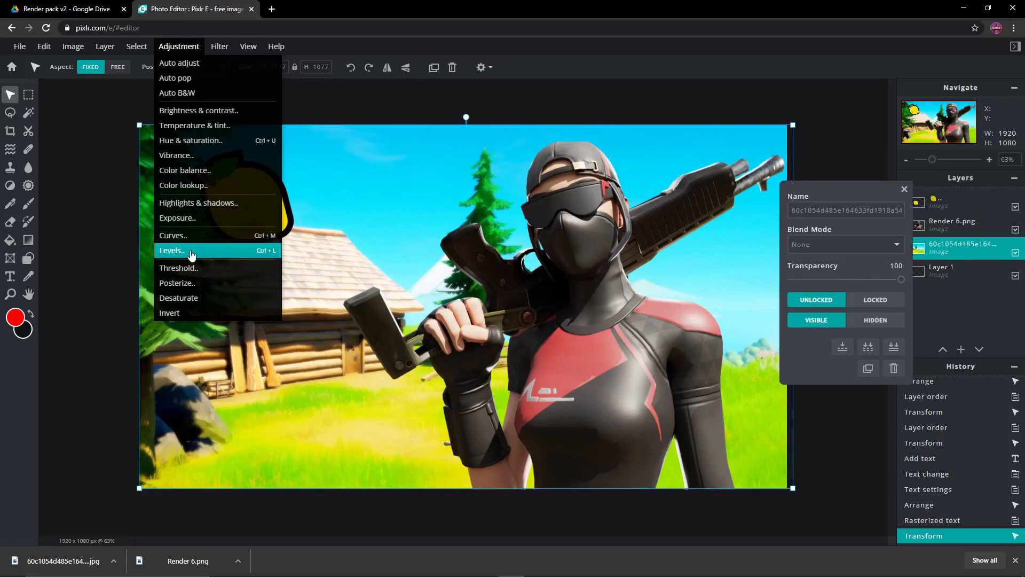
{"action": "mouse_move", "coordinate": [219, 47]}
{"action": "mouse_move", "coordinate": [241, 85]}
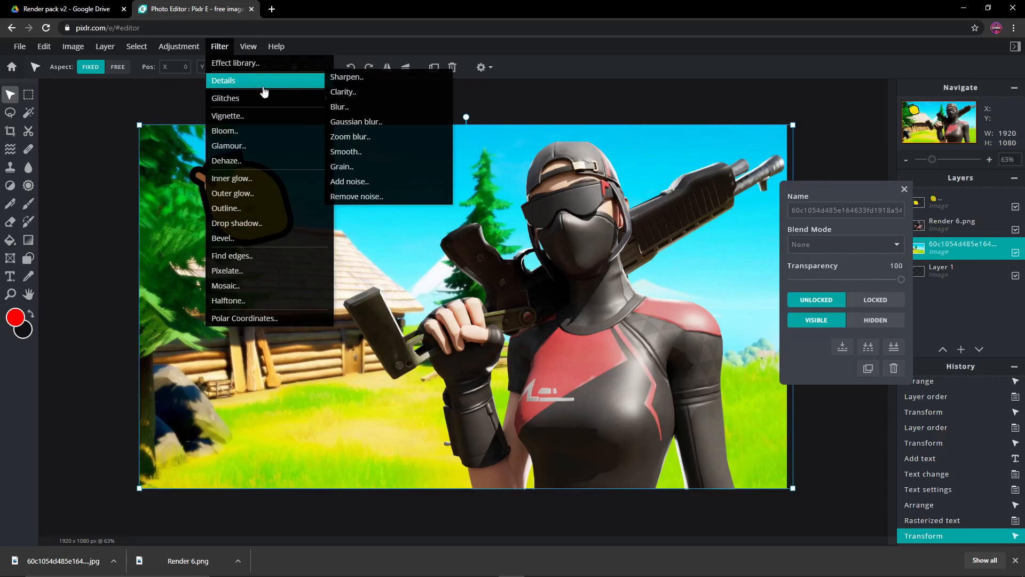
{"action": "left_click", "coordinate": [383, 124]}
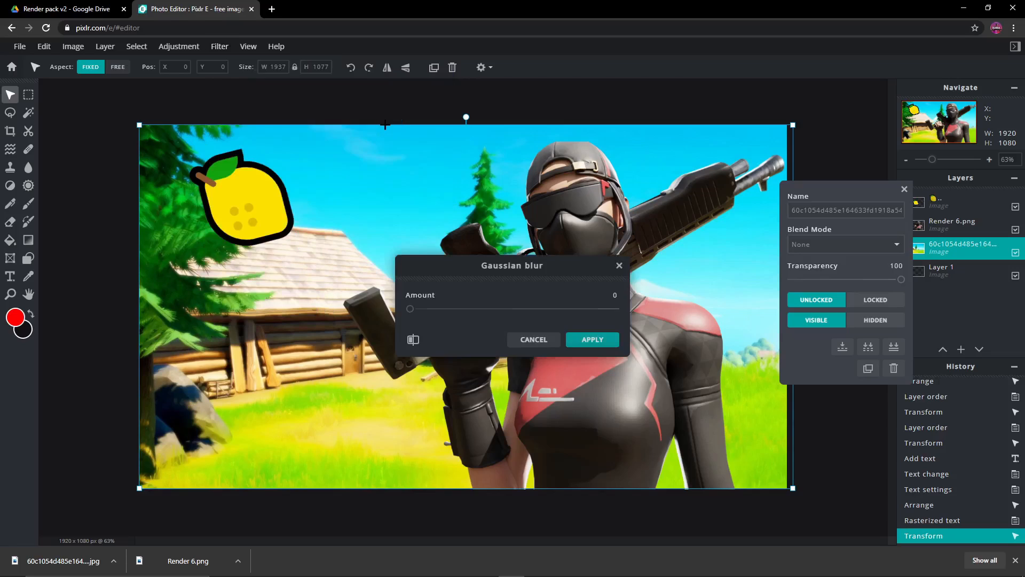
{"action": "left_click_drag", "start_coordinate": [411, 310], "coordinate": [460, 316]}
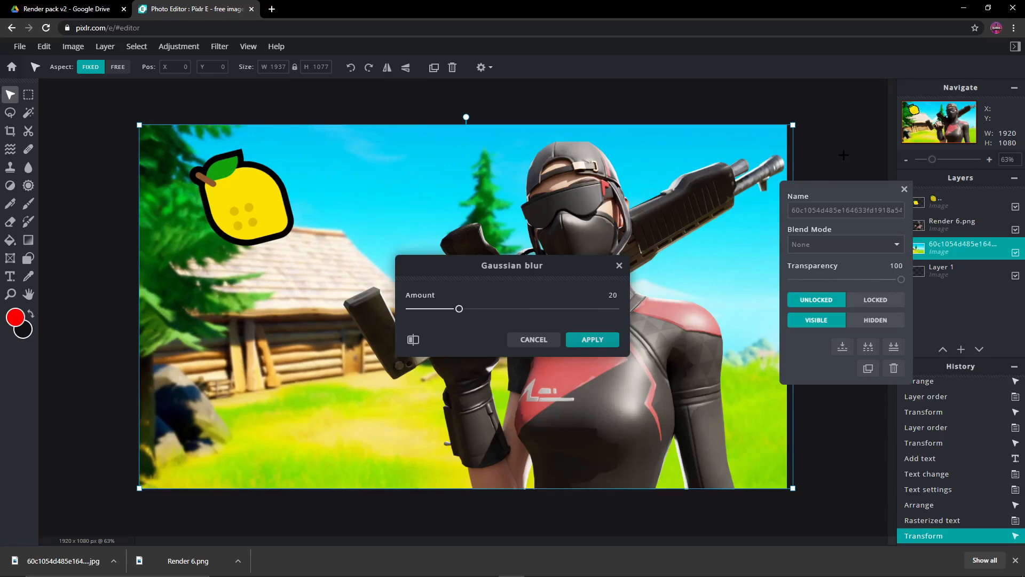
{"action": "left_click", "coordinate": [592, 340]}
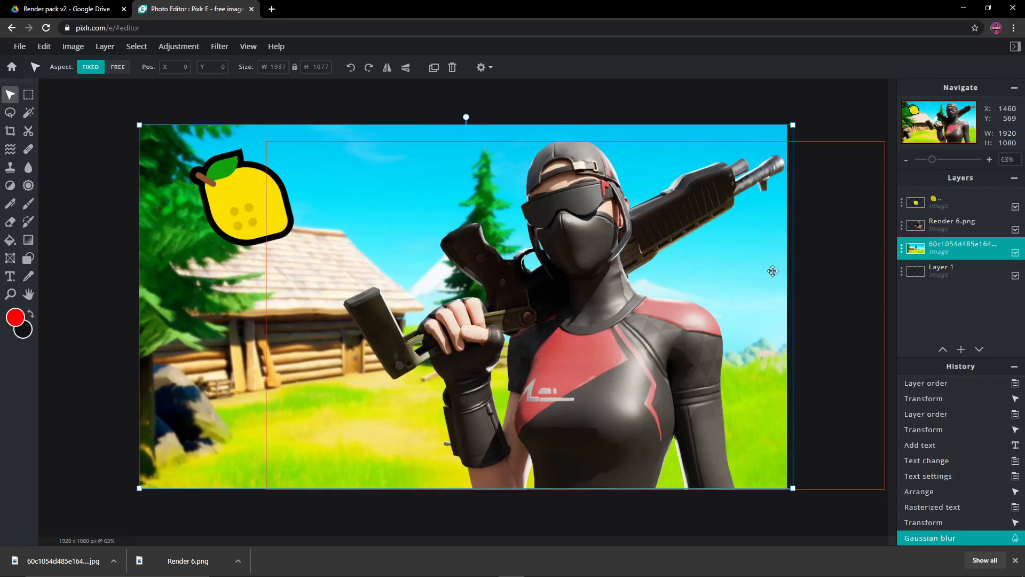
{"action": "left_click", "coordinate": [105, 150]}
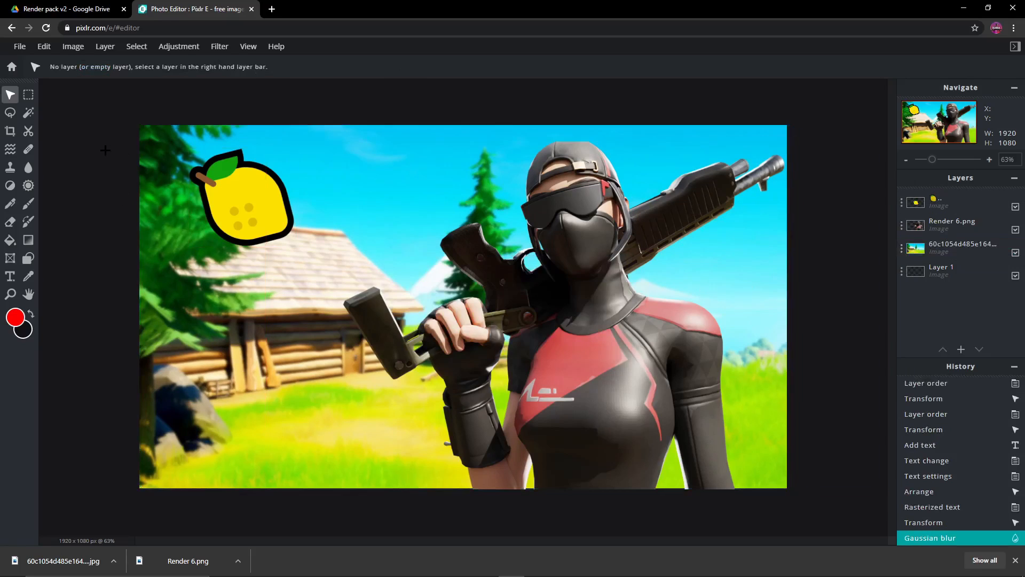
- Remove the lemon emoji layer from the thumbnail
{"action": "left_click", "coordinate": [233, 185]}
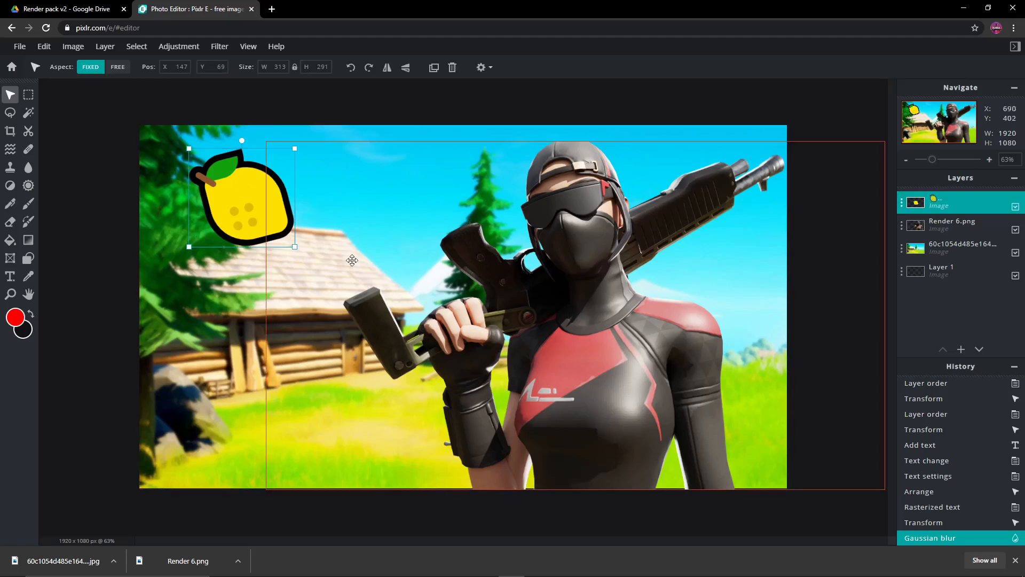
{"action": "right_click", "coordinate": [249, 194]}
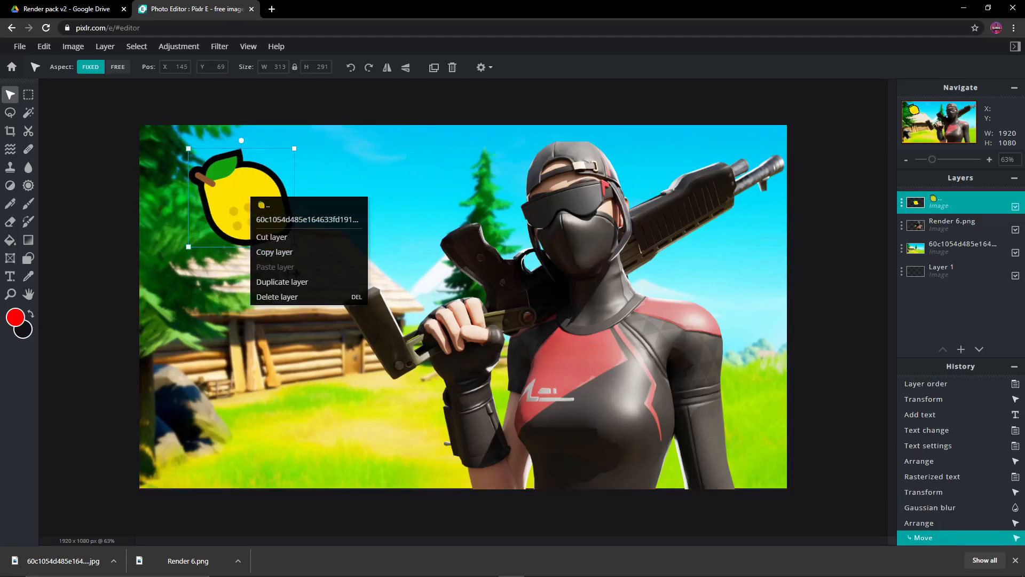
{"action": "left_click", "coordinate": [288, 235]}
{"action": "left_click", "coordinate": [960, 353]}
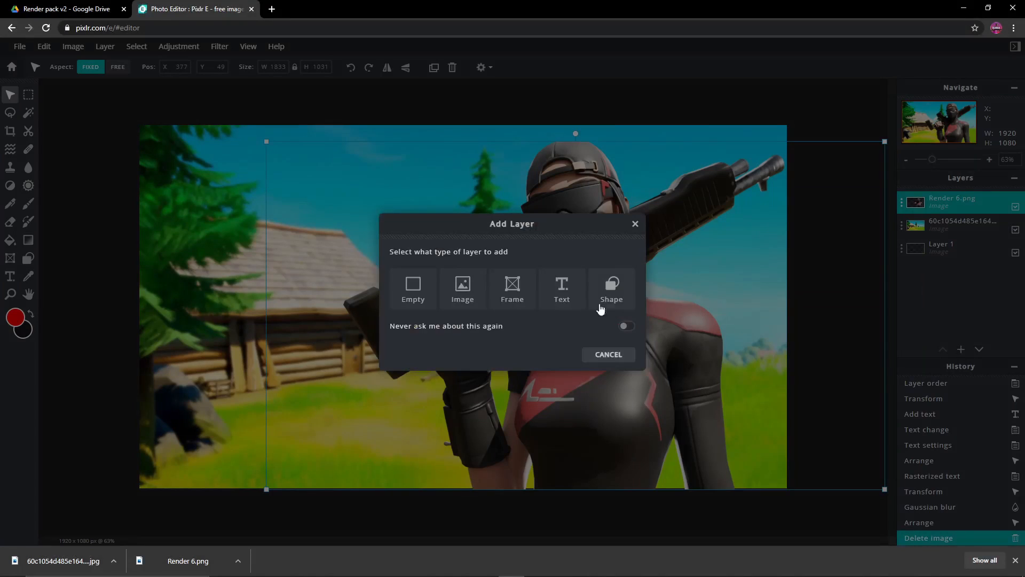
{"action": "left_click", "coordinate": [562, 288]}
{"action": "left_click_drag", "start_coordinate": [487, 287], "coordinate": [488, 284]}
{"action": "key", "text": "Delete"}
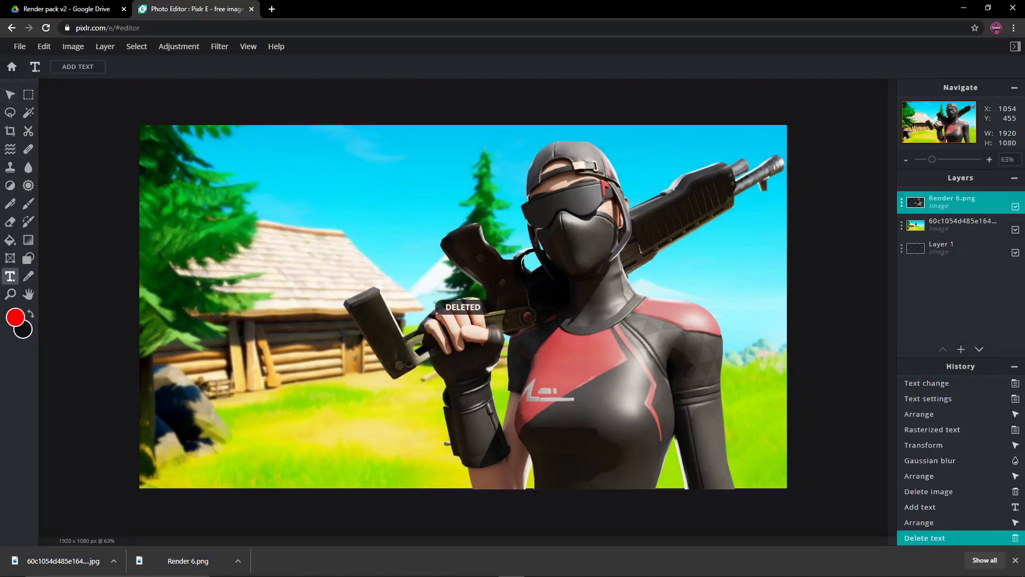
{"action": "left_click", "coordinate": [962, 350]}
{"action": "left_click", "coordinate": [614, 287]}
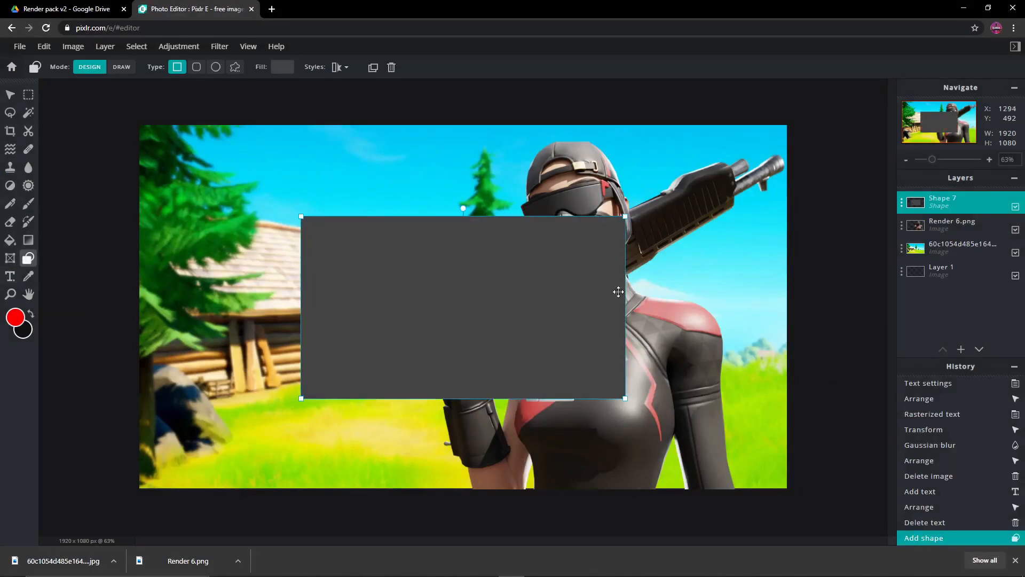
{"action": "right_click", "coordinate": [623, 246]}
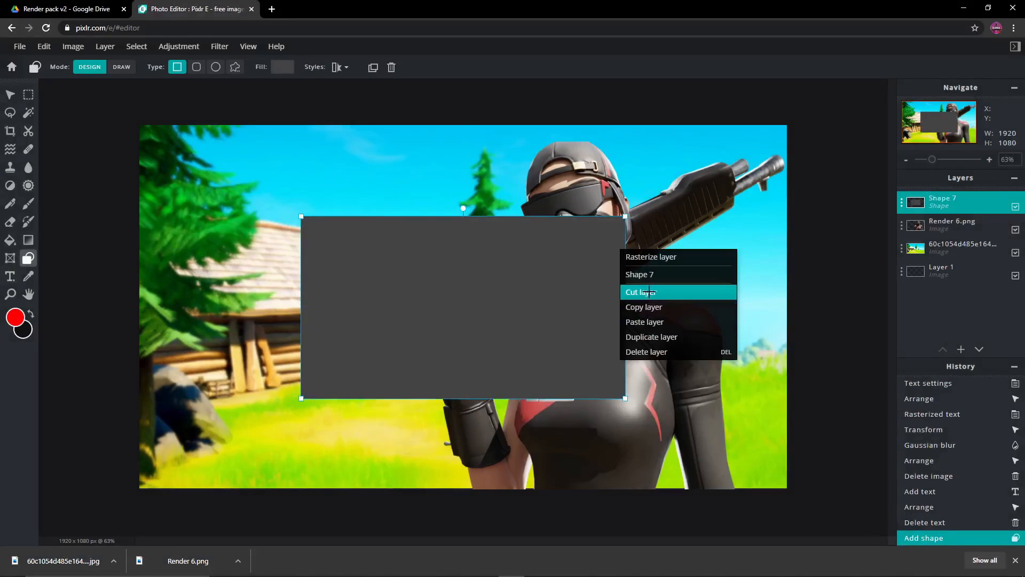
{"action": "left_click", "coordinate": [649, 291]}
- Add a text layer reading "#3" and set its text size to 255
{"action": "left_click", "coordinate": [961, 352]}
{"action": "left_click", "coordinate": [560, 291]}
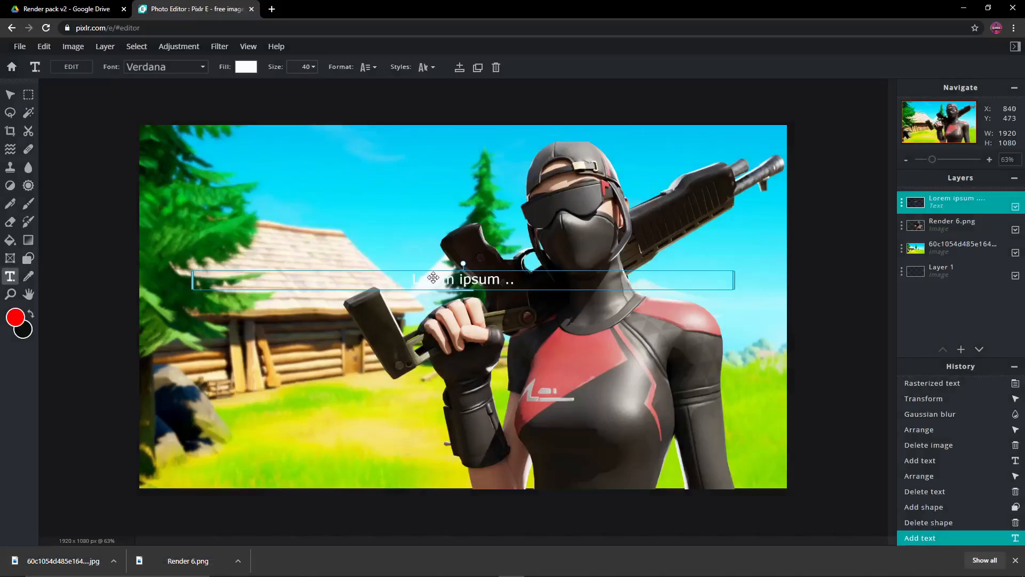
{"action": "double_click", "coordinate": [494, 282]}
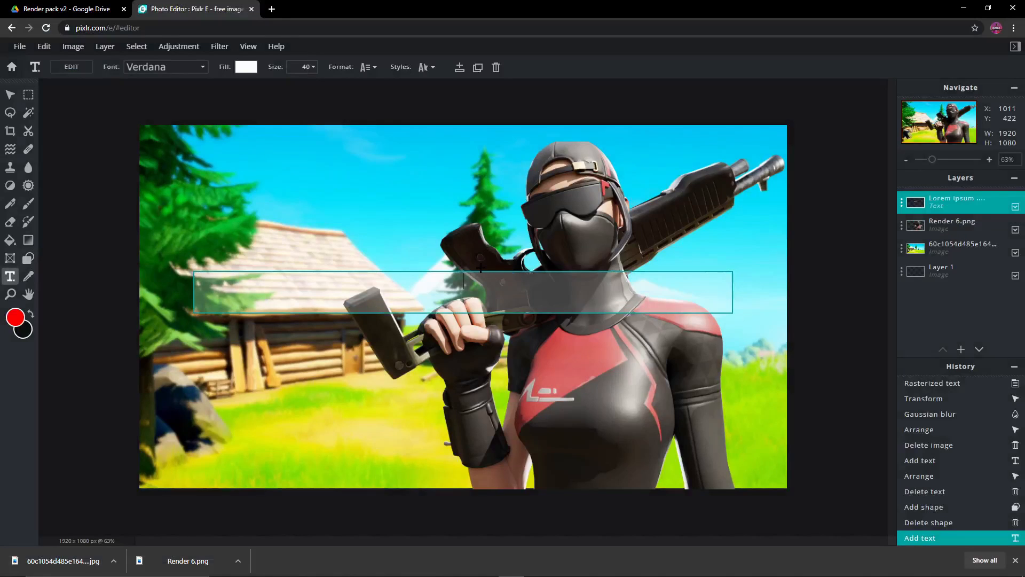
{"action": "type", "text": "##"}
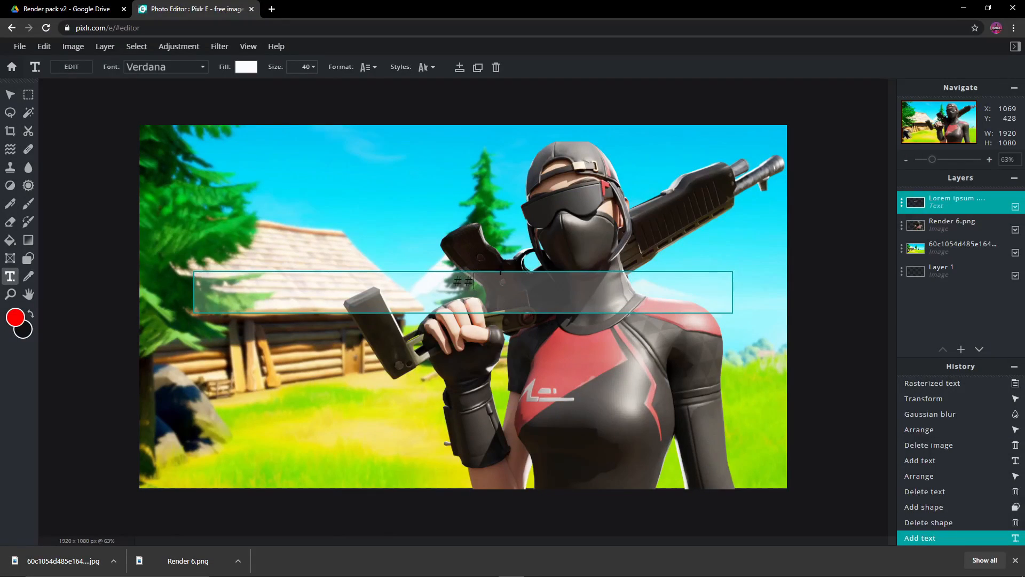
{"action": "left_click", "coordinate": [313, 67]}
{"action": "left_click_drag", "start_coordinate": [237, 86], "coordinate": [267, 86]}
- Set the #3 text to the Bomber Squad font, place it above the cabin roof and tilt it slightly counterclockwise
{"action": "left_click", "coordinate": [172, 67]}
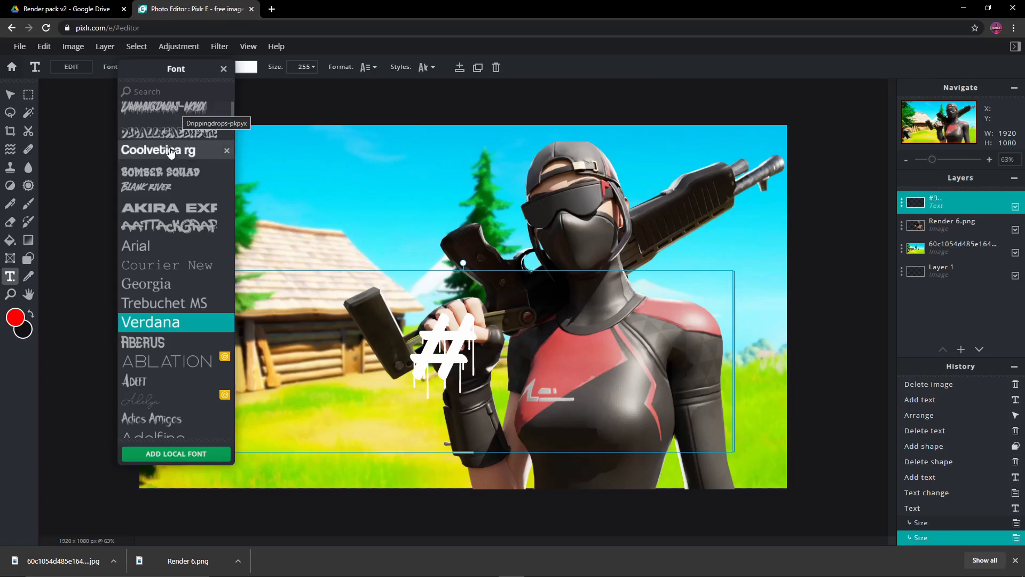
{"action": "left_click", "coordinate": [162, 182]}
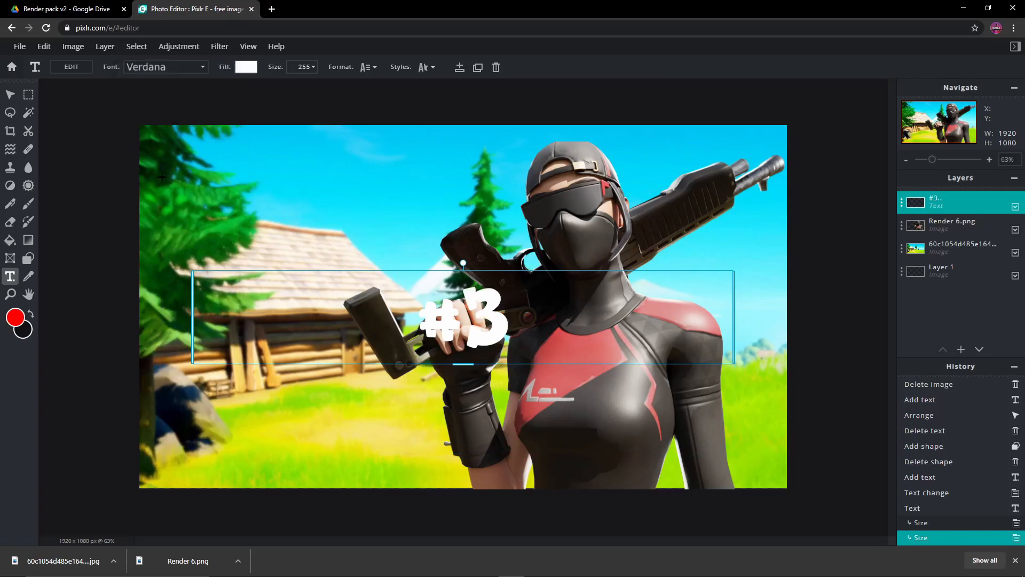
{"action": "left_click_drag", "start_coordinate": [468, 259], "coordinate": [227, 131]}
- Enlarge the #3 text to size 450 and reposition it above the cabin roof
{"action": "left_click", "coordinate": [307, 67]}
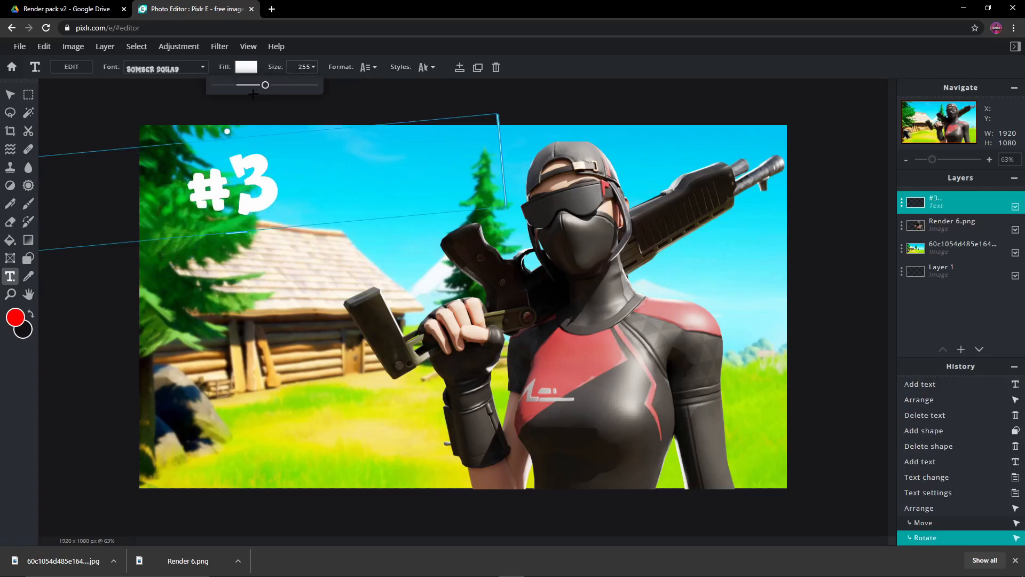
{"action": "mouse_move", "coordinate": [265, 85]}
{"action": "left_mouse_down"}
{"action": "mouse_move", "coordinate": [291, 85]}
{"action": "mouse_move", "coordinate": [279, 85]}
{"action": "left_mouse_up"}
{"action": "left_click_drag", "start_coordinate": [268, 228], "coordinate": [269, 202]}
{"action": "right_click", "coordinate": [269, 201]}
{"action": "left_click", "coordinate": [303, 223]}
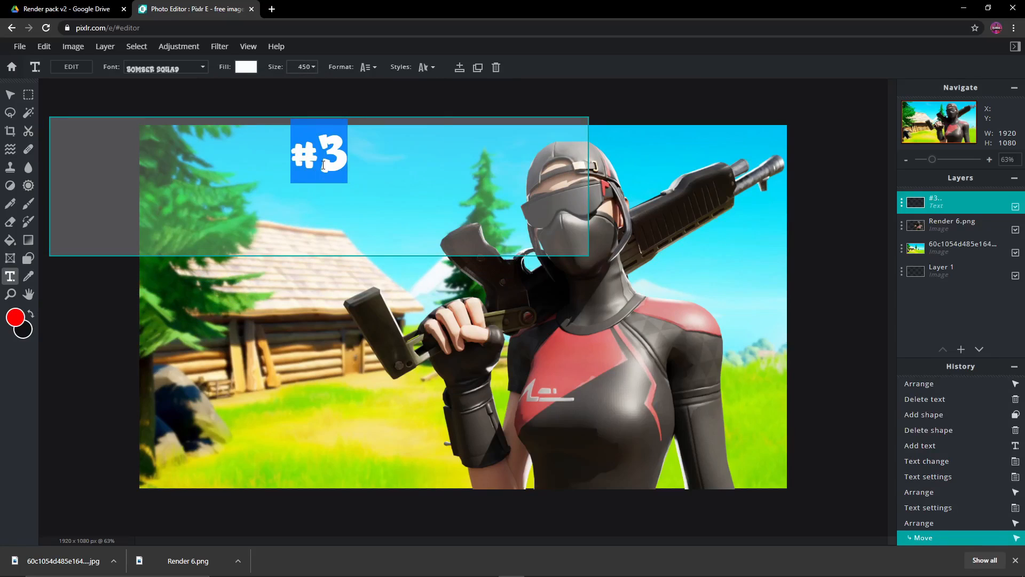
{"action": "key", "text": "BackSpace"}
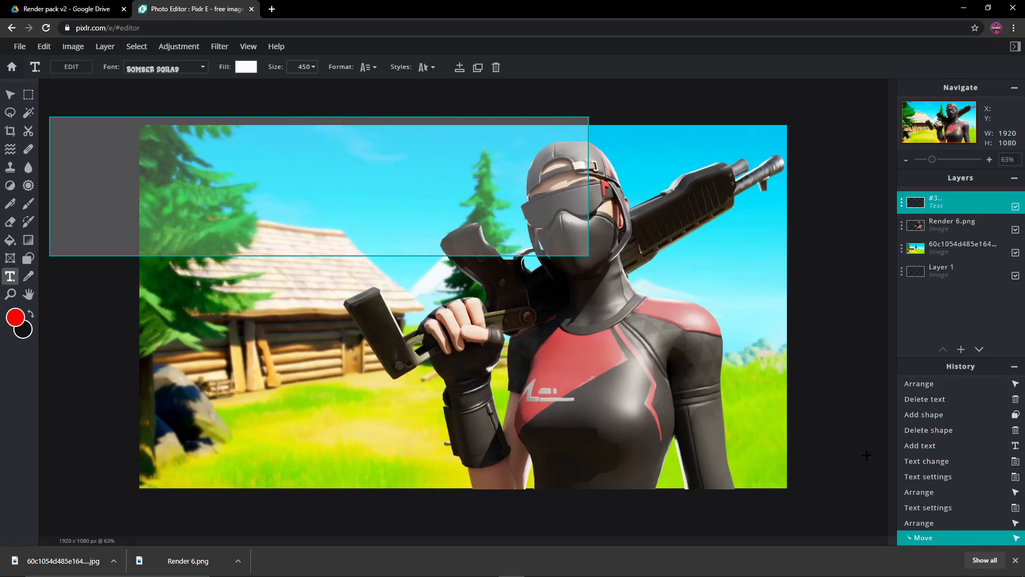
{"action": "left_click", "coordinate": [927, 523]}
{"action": "left_click", "coordinate": [925, 520]}
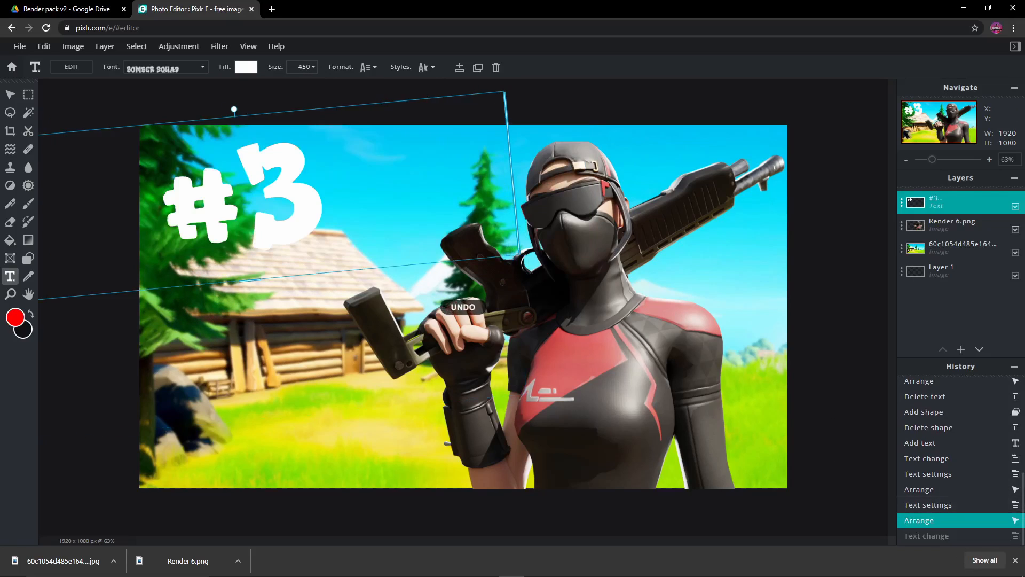
- Rasterize the #3 text layer and shift it slightly to the right in the picture
{"action": "right_click", "coordinate": [284, 199]}
{"action": "left_click", "coordinate": [323, 224]}
{"action": "key", "text": "v"}
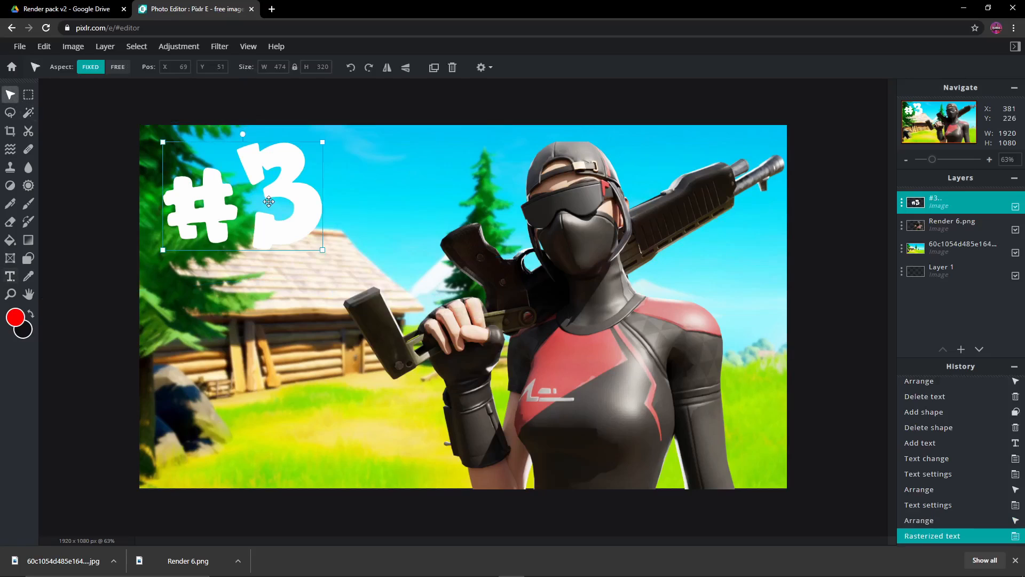
{"action": "mouse_move", "coordinate": [269, 201]}
{"action": "left_mouse_down"}
{"action": "mouse_move", "coordinate": [289, 214]}
{"action": "mouse_move", "coordinate": [282, 202]}
{"action": "left_mouse_up"}
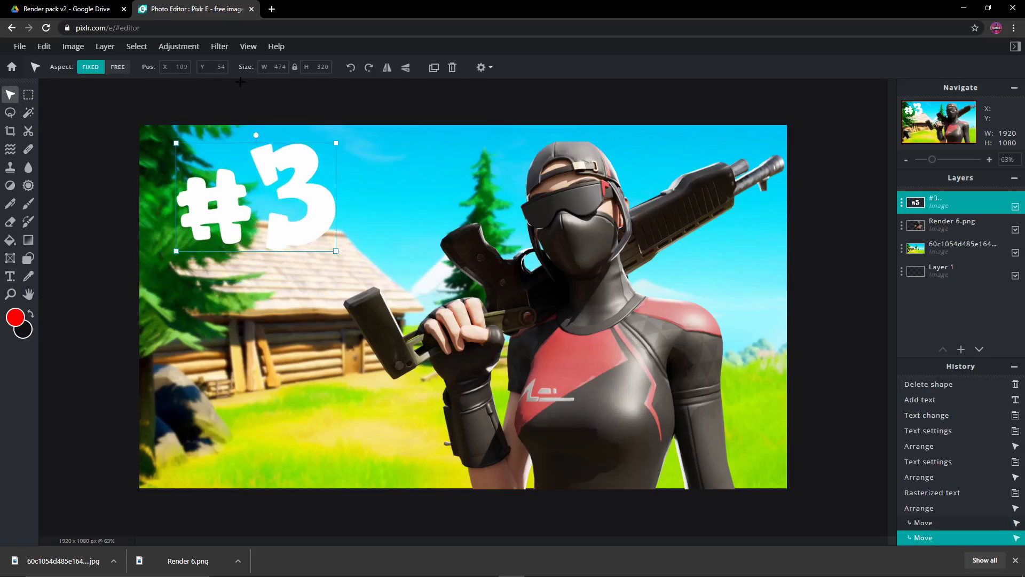
- Apply a drop shadow to the #3 layer with 57% opacity, slightly less blur and reduced offsets
{"action": "left_click", "coordinate": [248, 47]}
{"action": "left_click", "coordinate": [219, 46]}
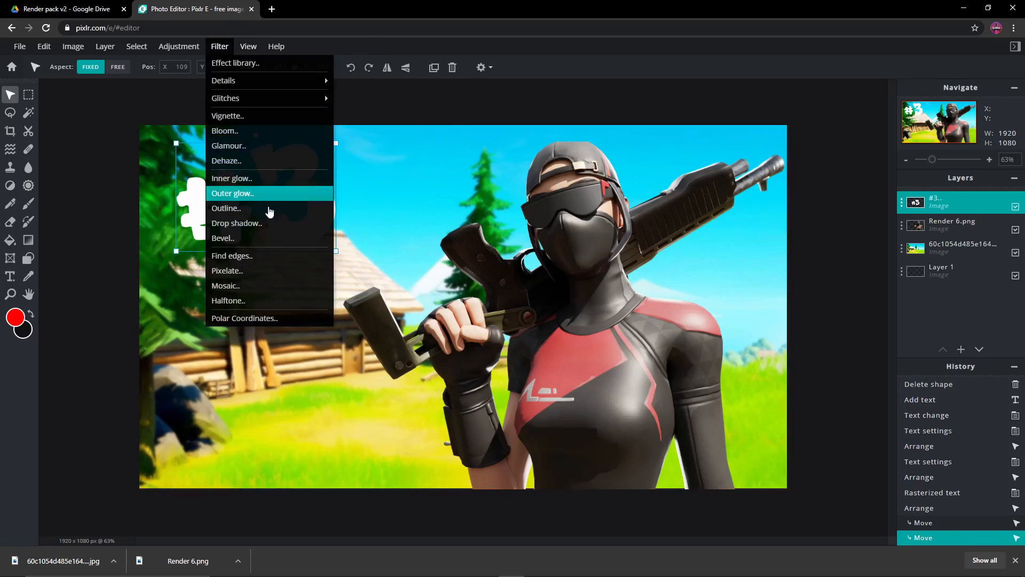
{"action": "left_click", "coordinate": [253, 222]}
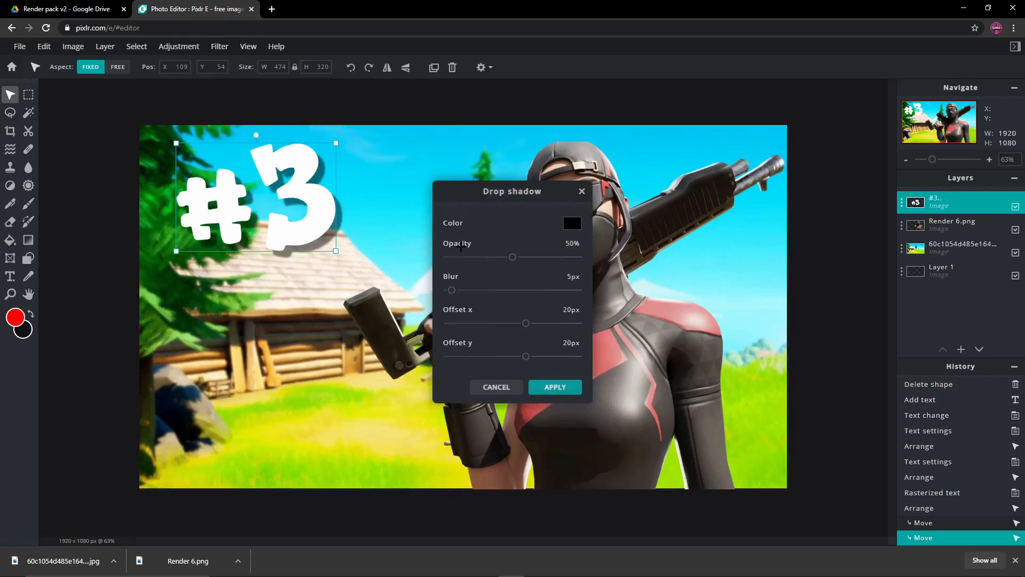
{"action": "left_click_drag", "start_coordinate": [512, 258], "coordinate": [522, 262]}
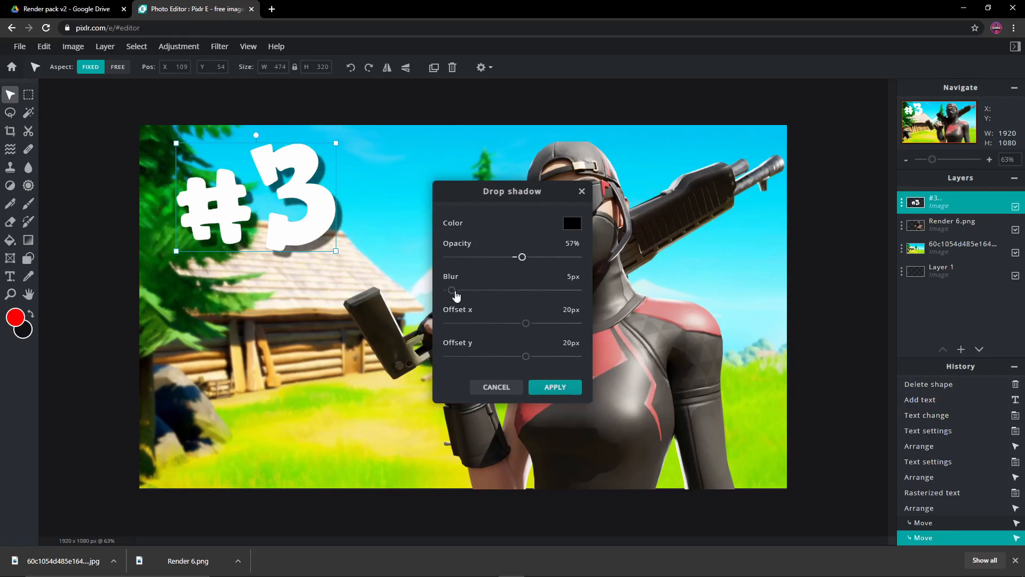
{"action": "left_click_drag", "start_coordinate": [453, 292], "coordinate": [449, 292]}
{"action": "left_click_drag", "start_coordinate": [526, 323], "coordinate": [522, 356]}
{"action": "left_click", "coordinate": [555, 387]}
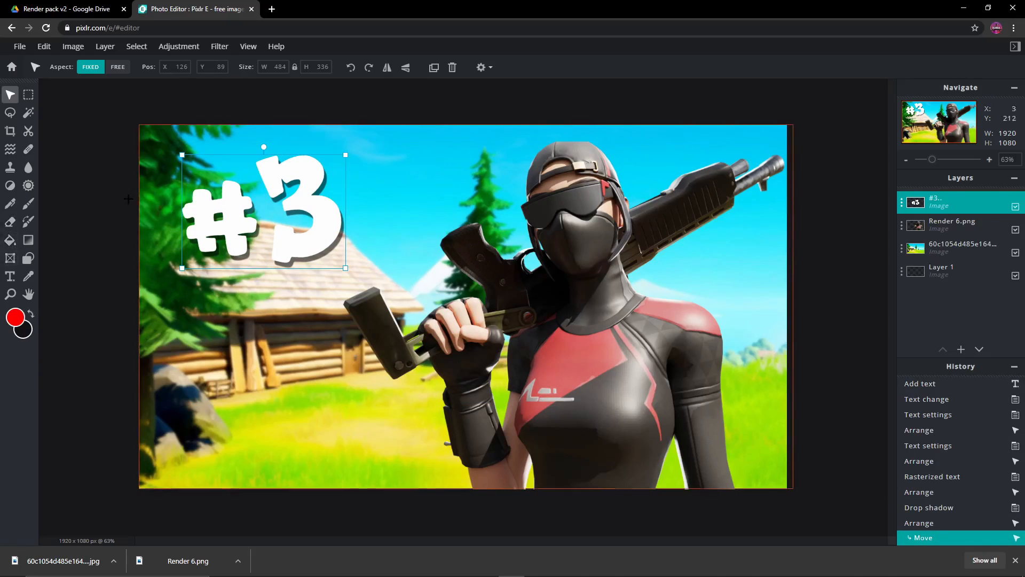
- Edit the linear red-to-black gradient by moving its dark stop inward and removing the extra dark stop
{"action": "left_click", "coordinate": [32, 240]}
{"action": "left_click", "coordinate": [29, 240]}
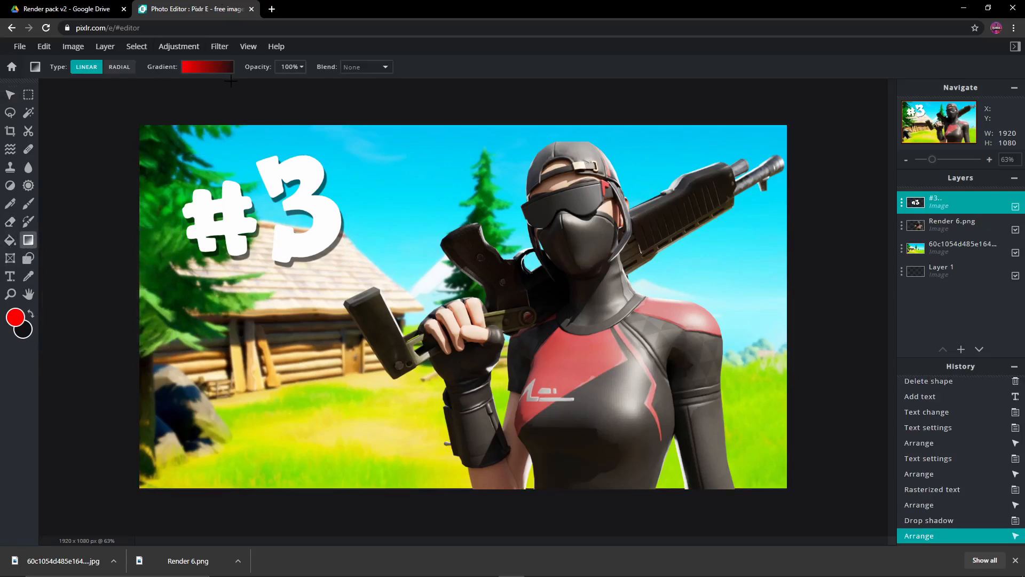
{"action": "left_click", "coordinate": [214, 67]}
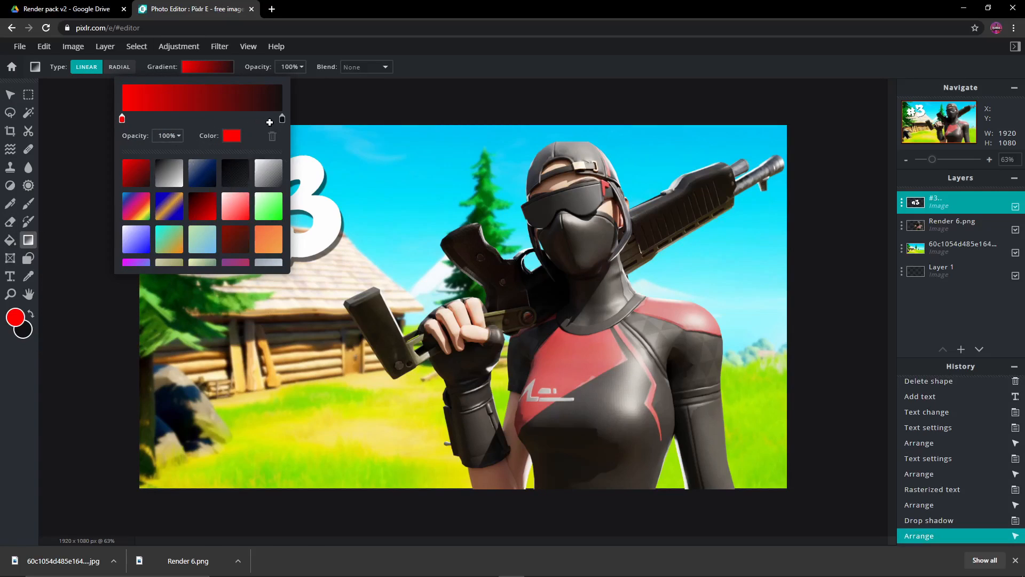
{"action": "left_click_drag", "start_coordinate": [279, 121], "coordinate": [239, 118]}
{"action": "left_click", "coordinate": [123, 121]}
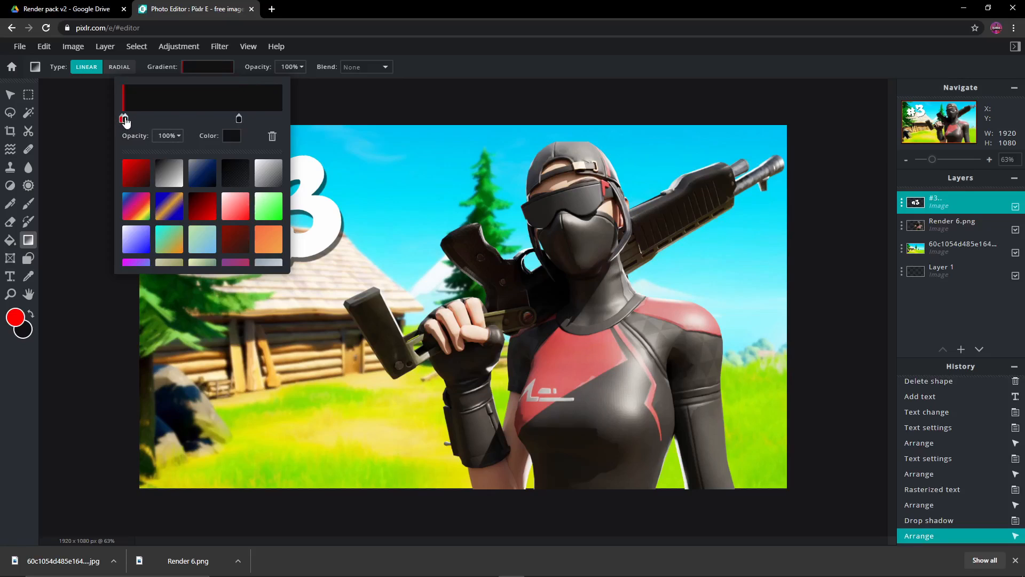
{"action": "left_click_drag", "start_coordinate": [125, 120], "coordinate": [236, 120]}
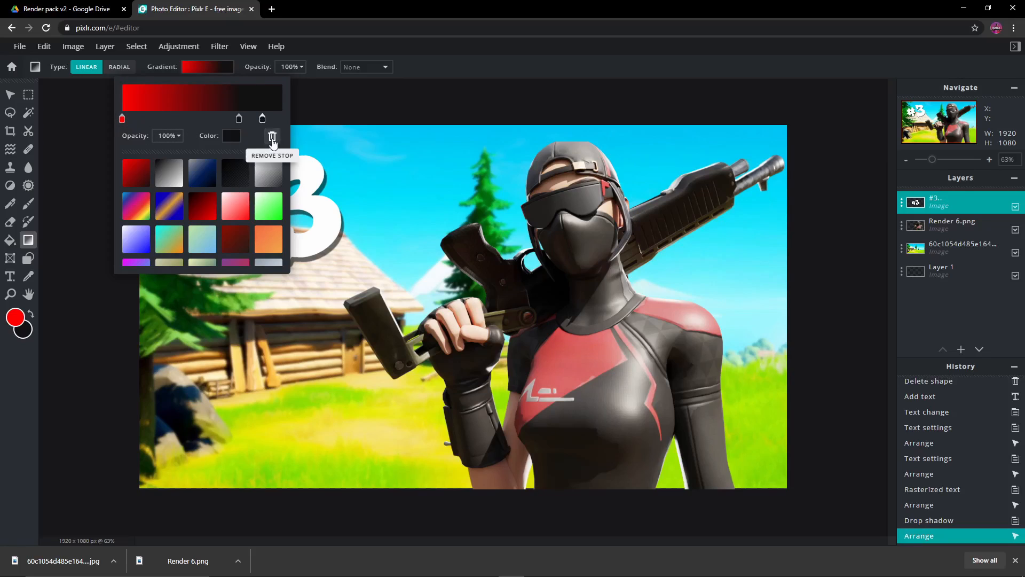
{"action": "left_click", "coordinate": [122, 119]}
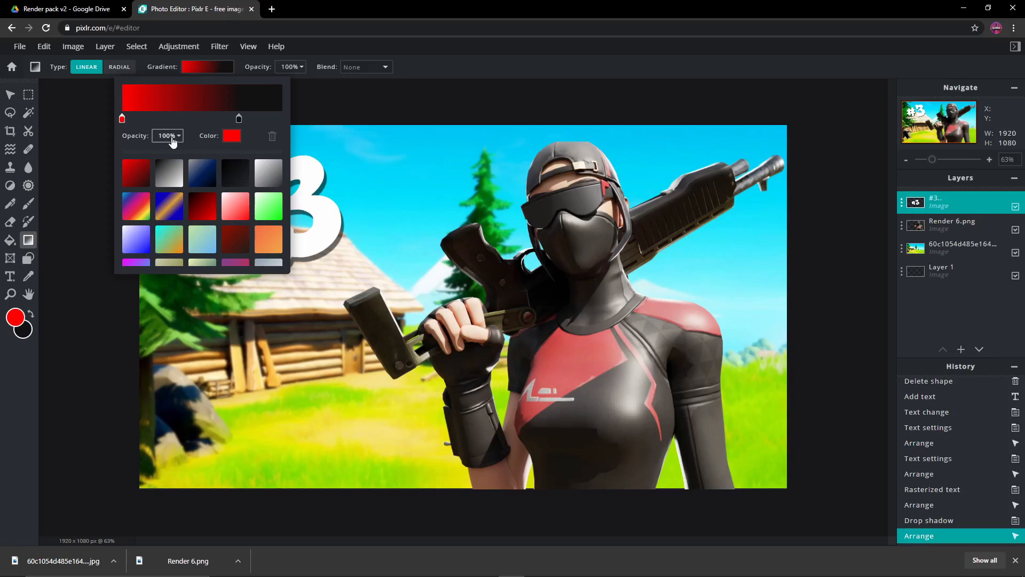
{"action": "left_click", "coordinate": [64, 172]}
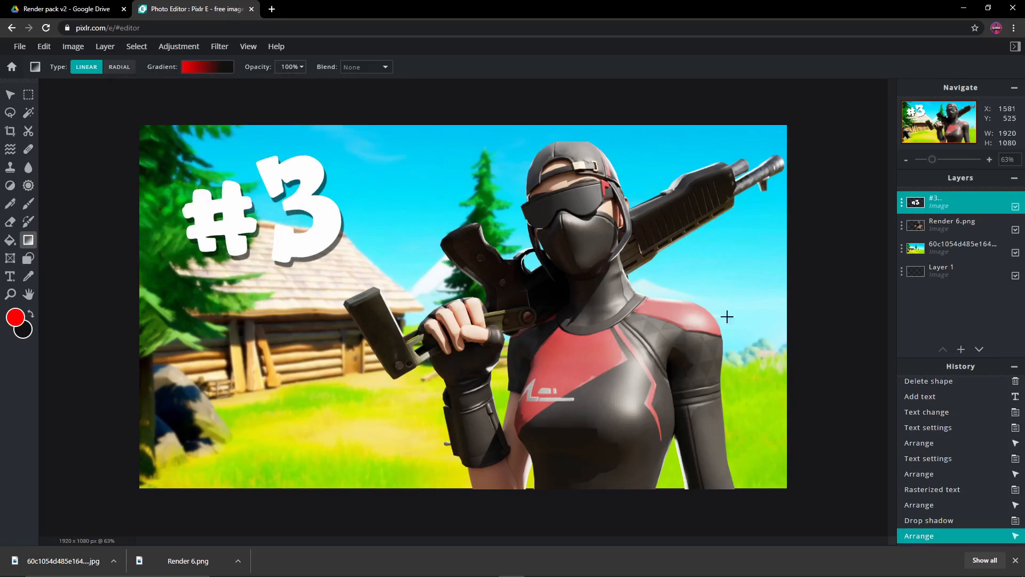
- Try a linear red-to-black gradient on the unselected #3 layer, and undo it
{"action": "left_click_drag", "start_coordinate": [261, 149], "coordinate": [287, 273]}
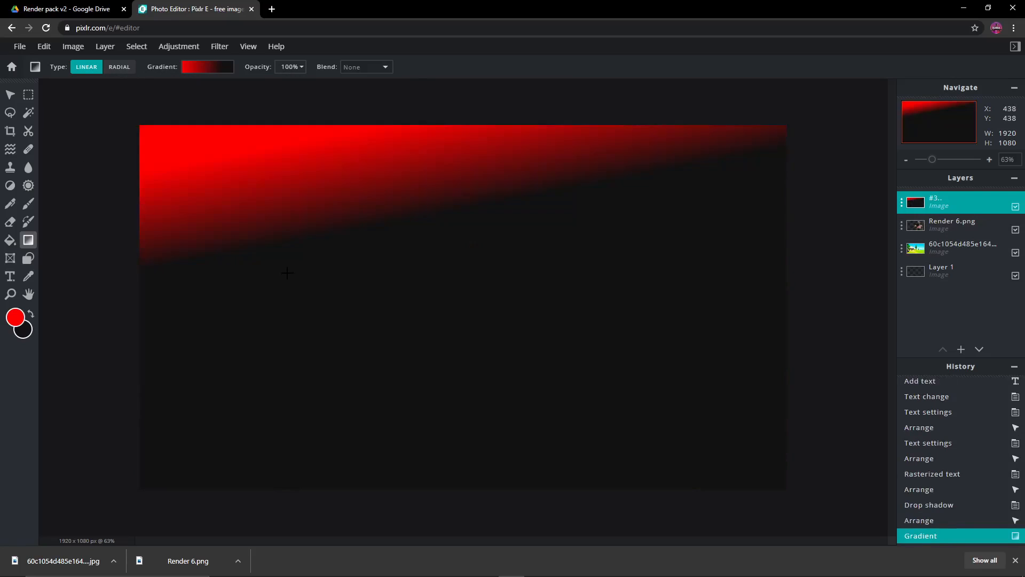
{"action": "key", "text": "ctrl+z"}
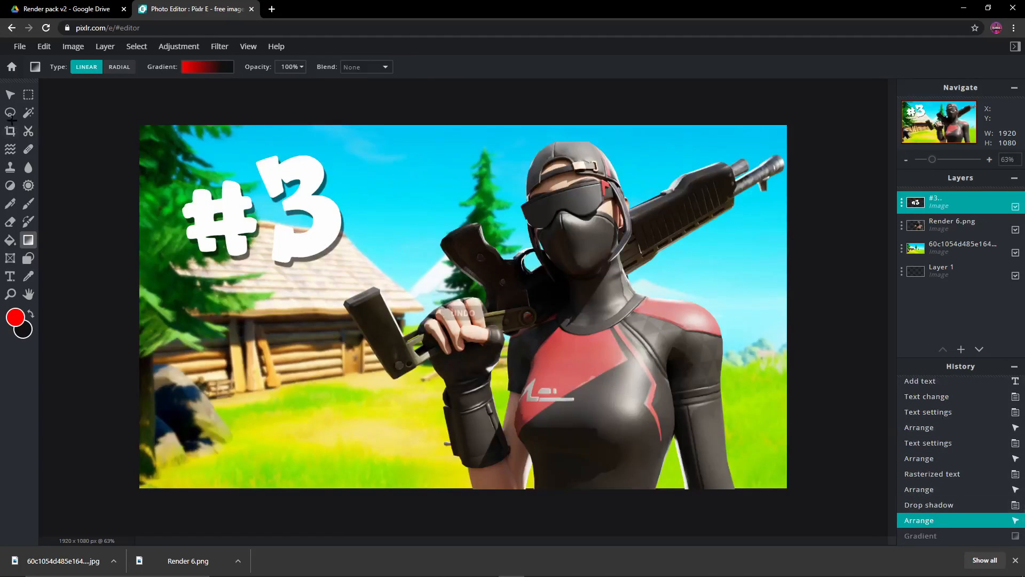
{"action": "key", "text": "v"}
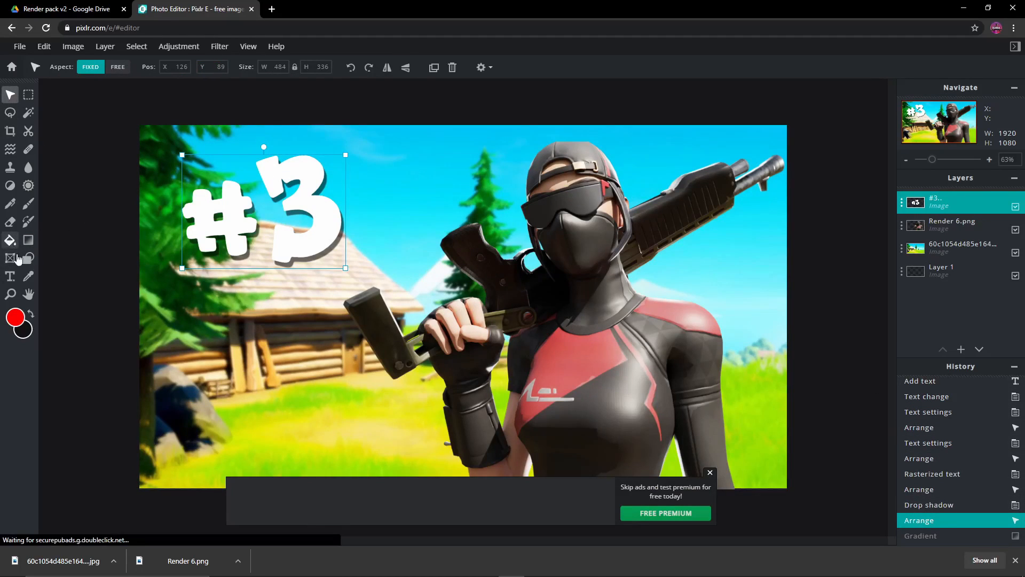
{"action": "left_click", "coordinate": [29, 241]}
{"action": "left_click_drag", "start_coordinate": [272, 169], "coordinate": [275, 195]}
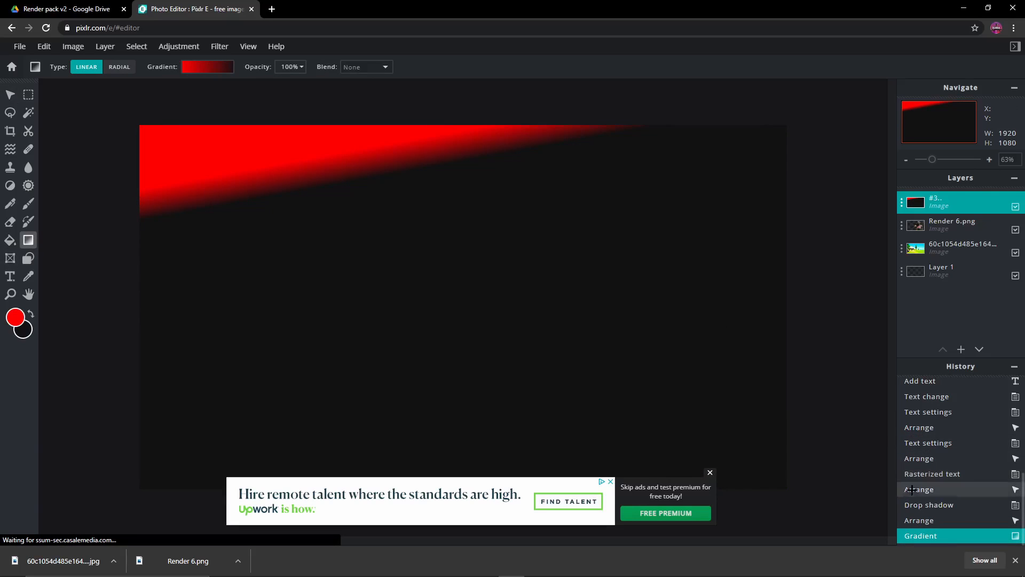
{"action": "left_click", "coordinate": [916, 519]}
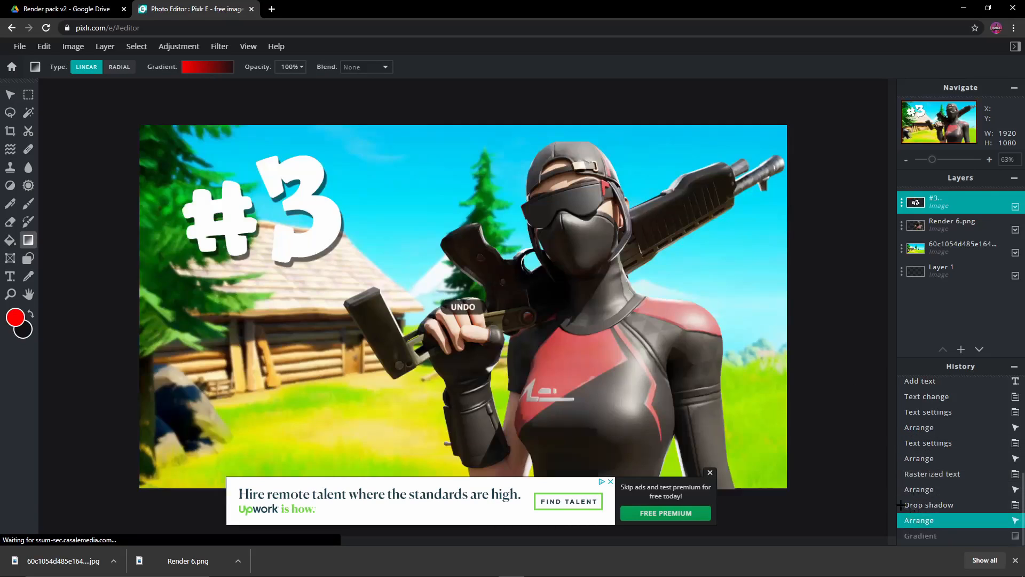
{"action": "left_click", "coordinate": [710, 474]}
{"action": "left_click", "coordinate": [935, 197]}
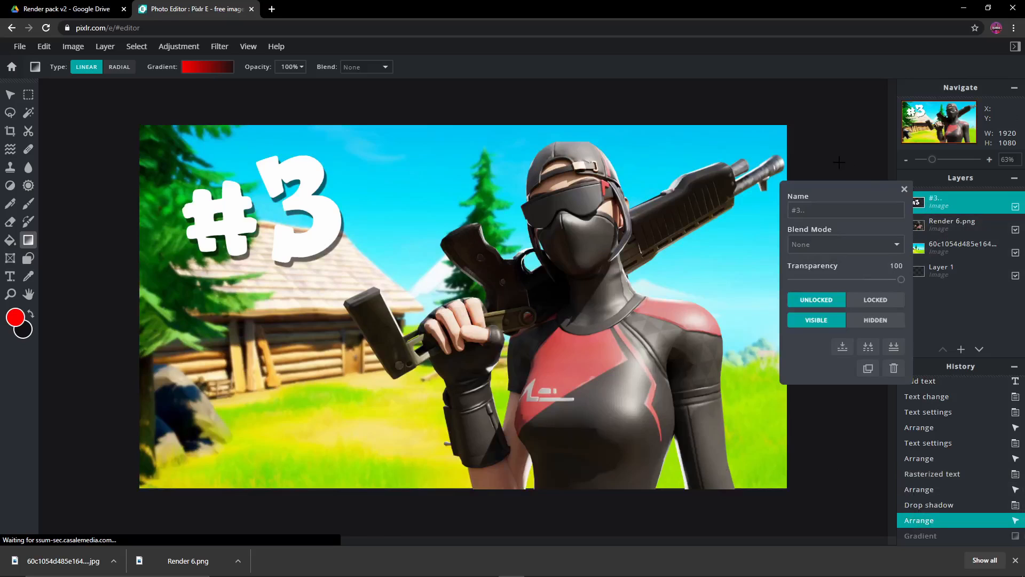
{"action": "left_click", "coordinate": [904, 189]}
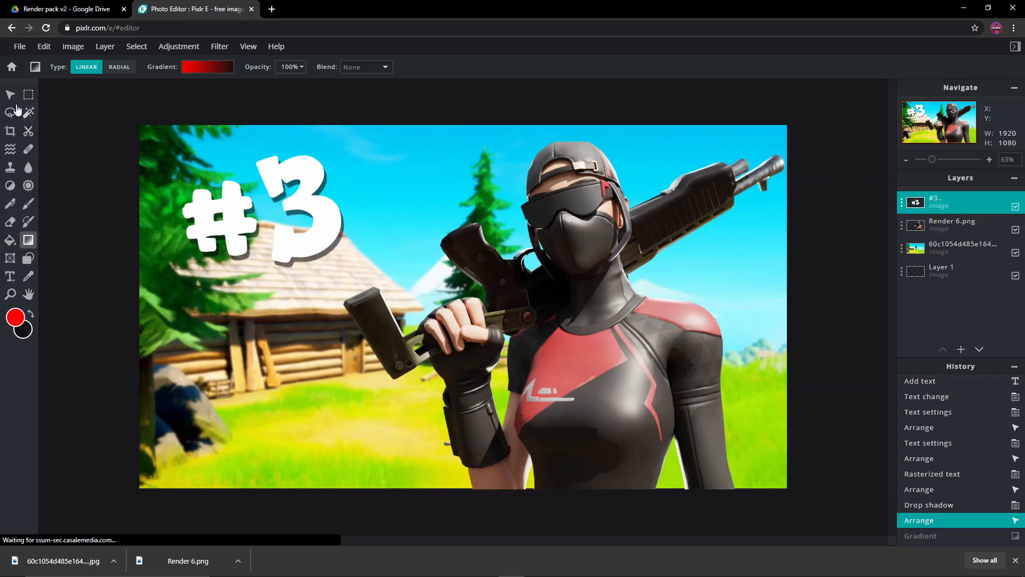
- Select the pixels of the #3 layer
{"action": "left_click", "coordinate": [10, 95]}
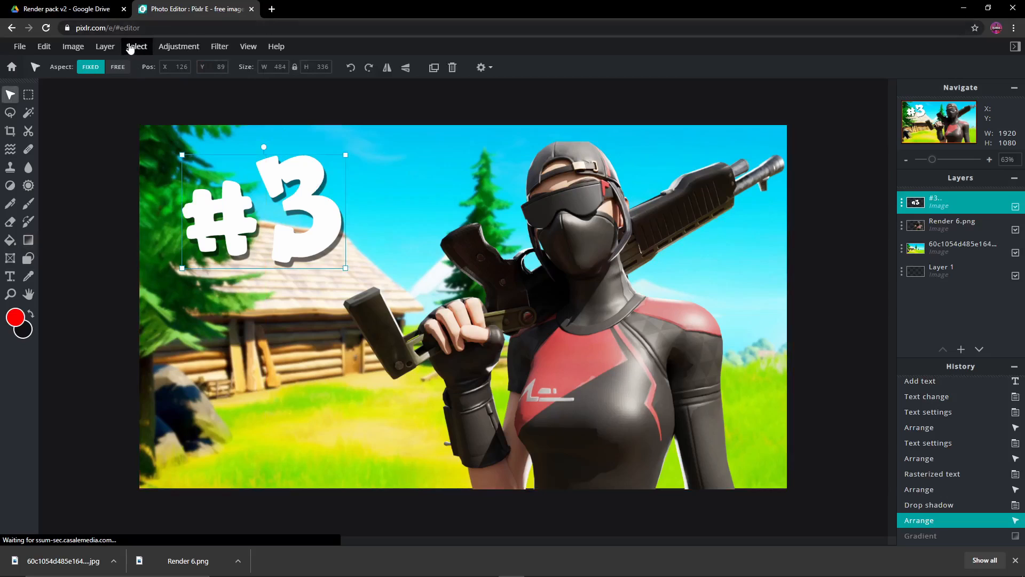
{"action": "left_click", "coordinate": [136, 46]}
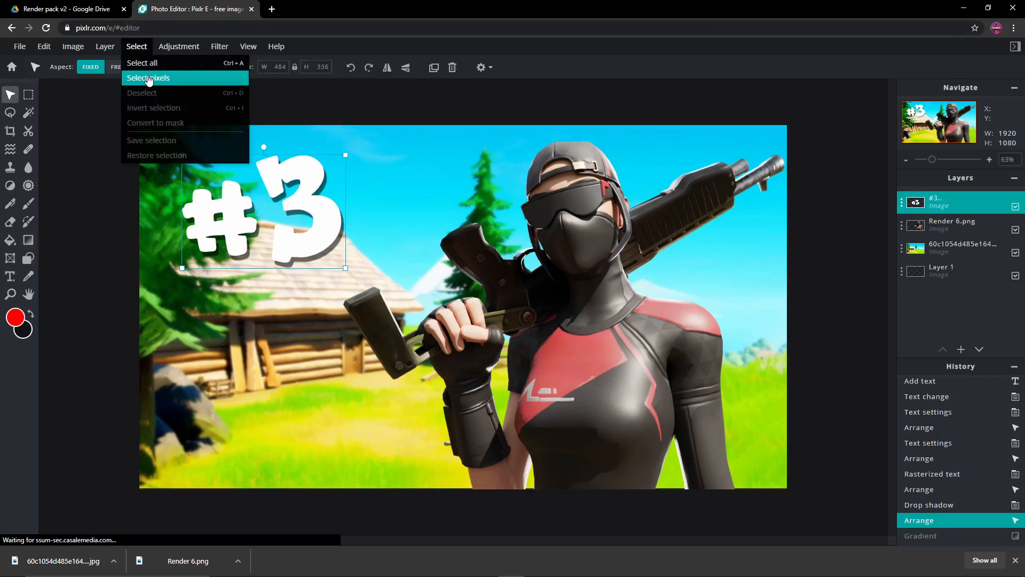
{"action": "left_click", "coordinate": [149, 79]}
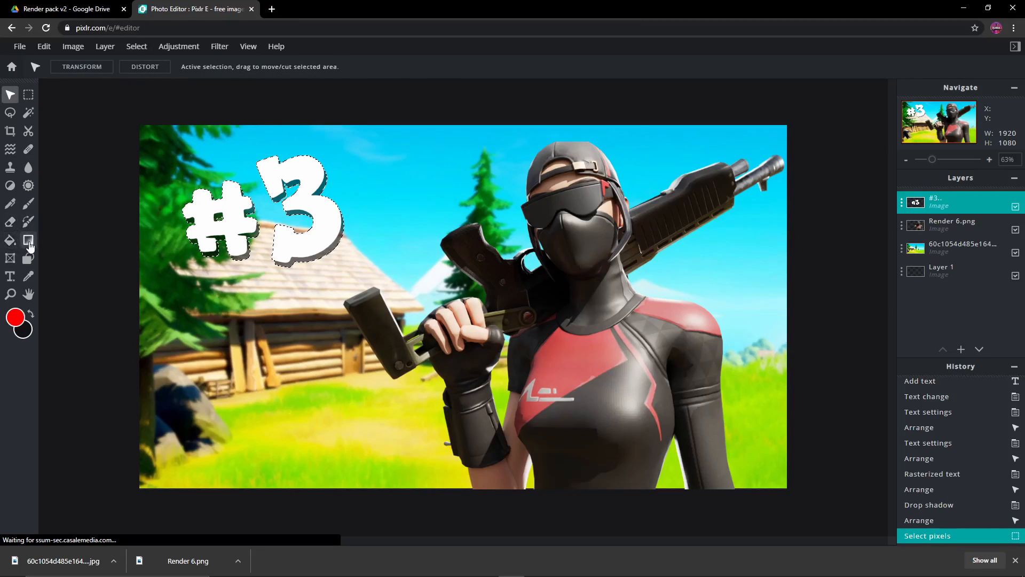
- Try a linear red-to-black gradient running down through the selected #3 pixels, and undo it
{"action": "left_click", "coordinate": [28, 240]}
{"action": "left_click_drag", "start_coordinate": [271, 164], "coordinate": [290, 259]}
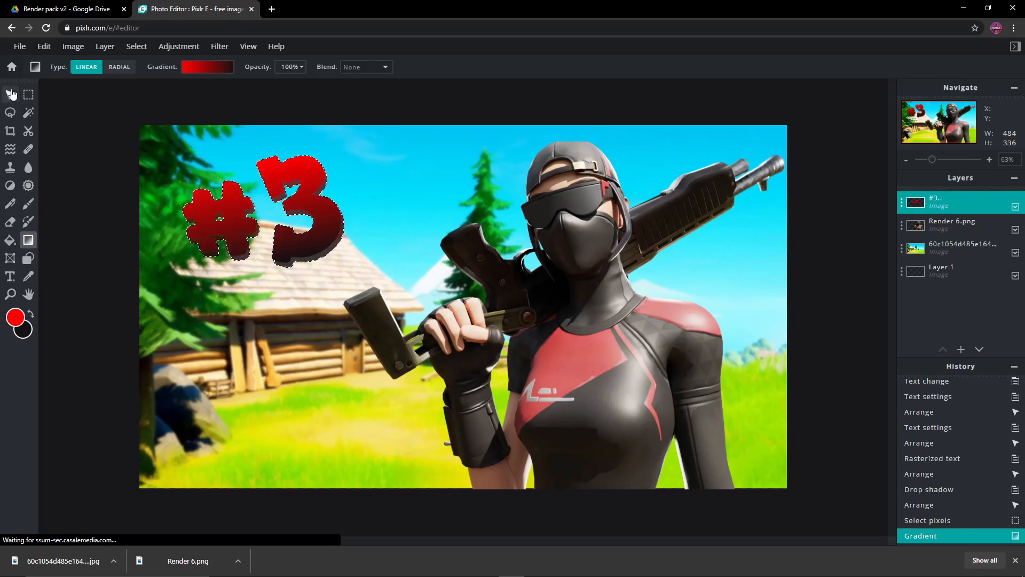
{"action": "left_click", "coordinate": [939, 520]}
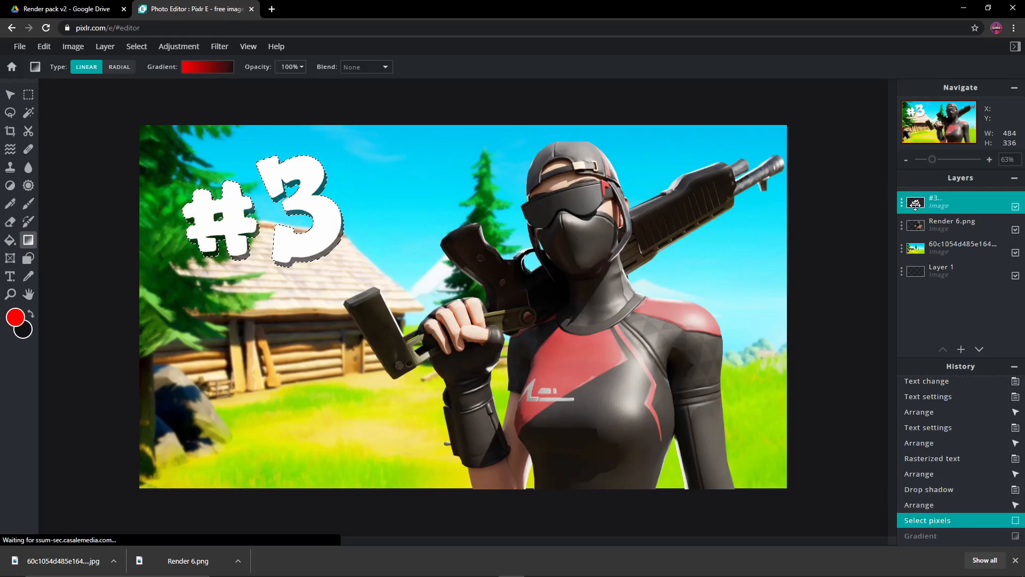
- Make the Render 6.png layer active with the Arrange tool
{"action": "left_click", "coordinate": [952, 224]}
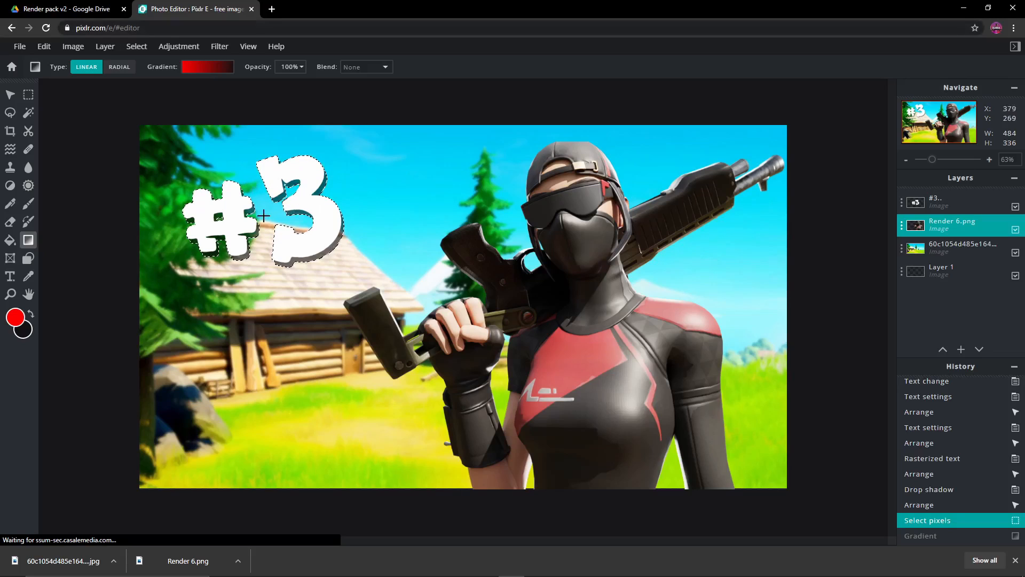
{"action": "left_click", "coordinate": [9, 95]}
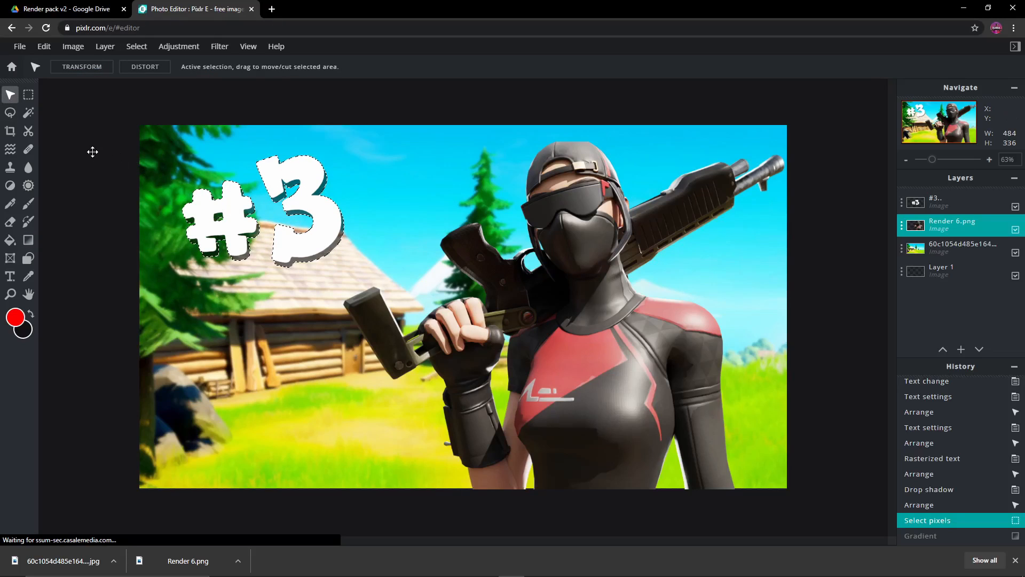